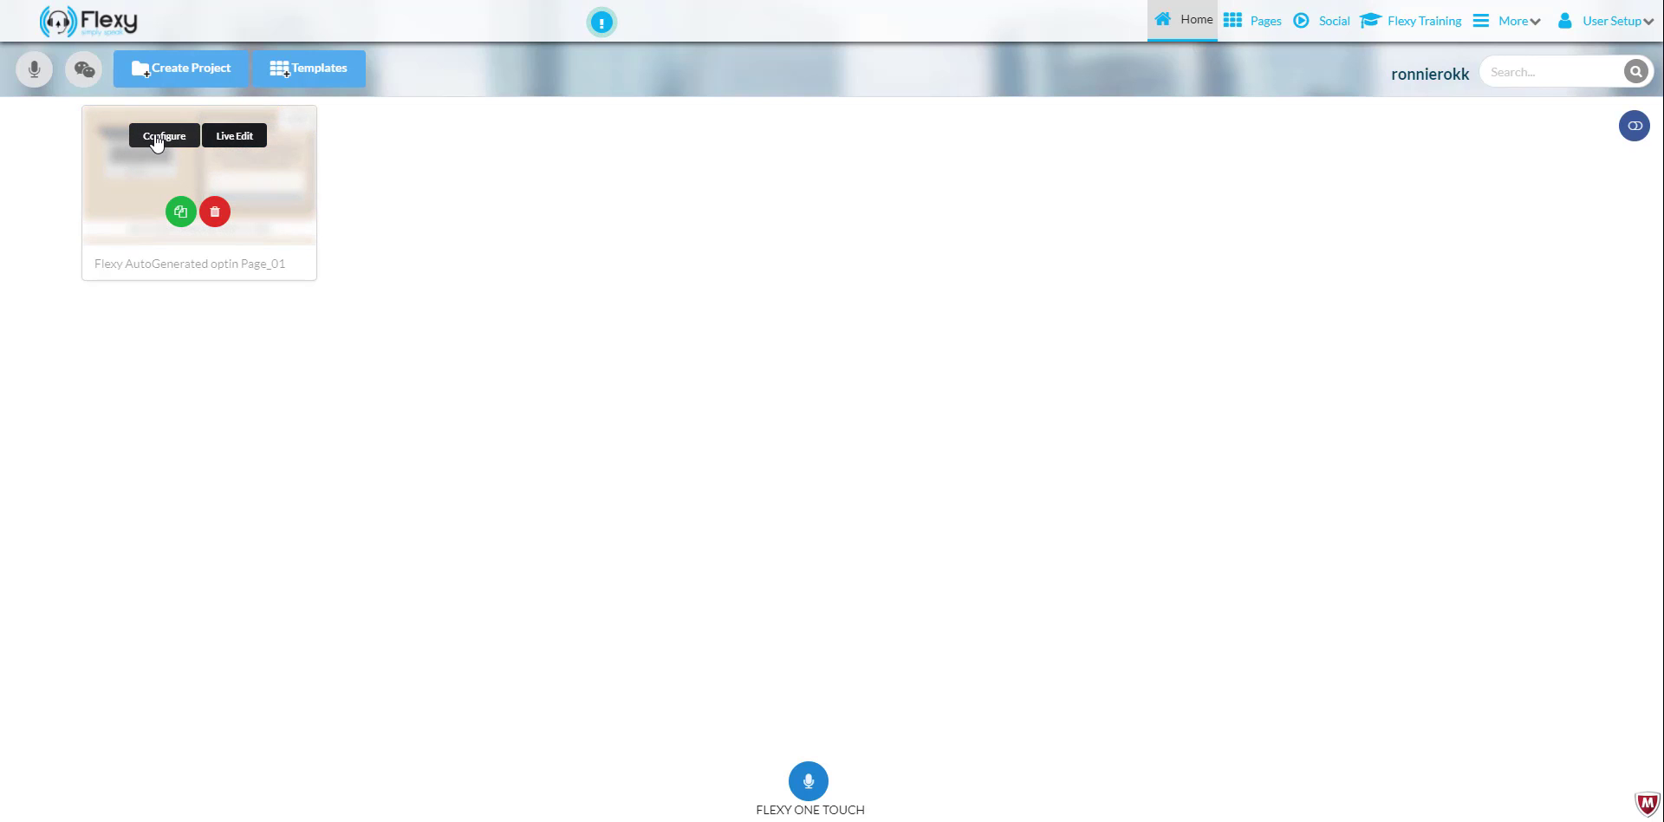
Open Configure on the Flexy AutoGenerated optin Page_01 project card.
left_click(157, 137)
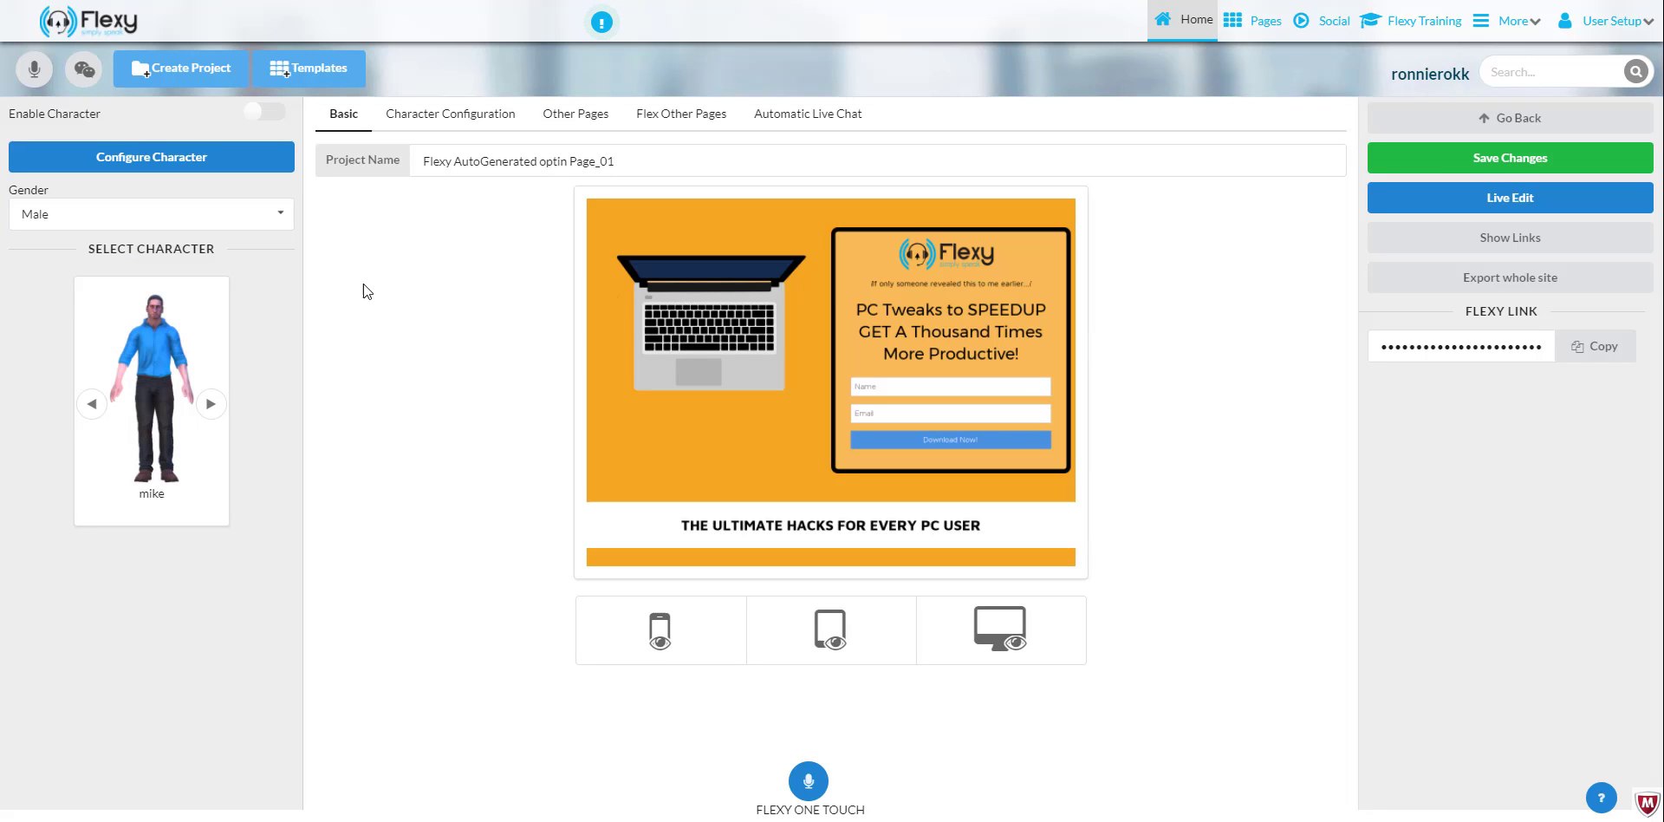
Enable the talking character in Configure Character, with Mike selected.
left_click(116, 165)
left_click(256, 116)
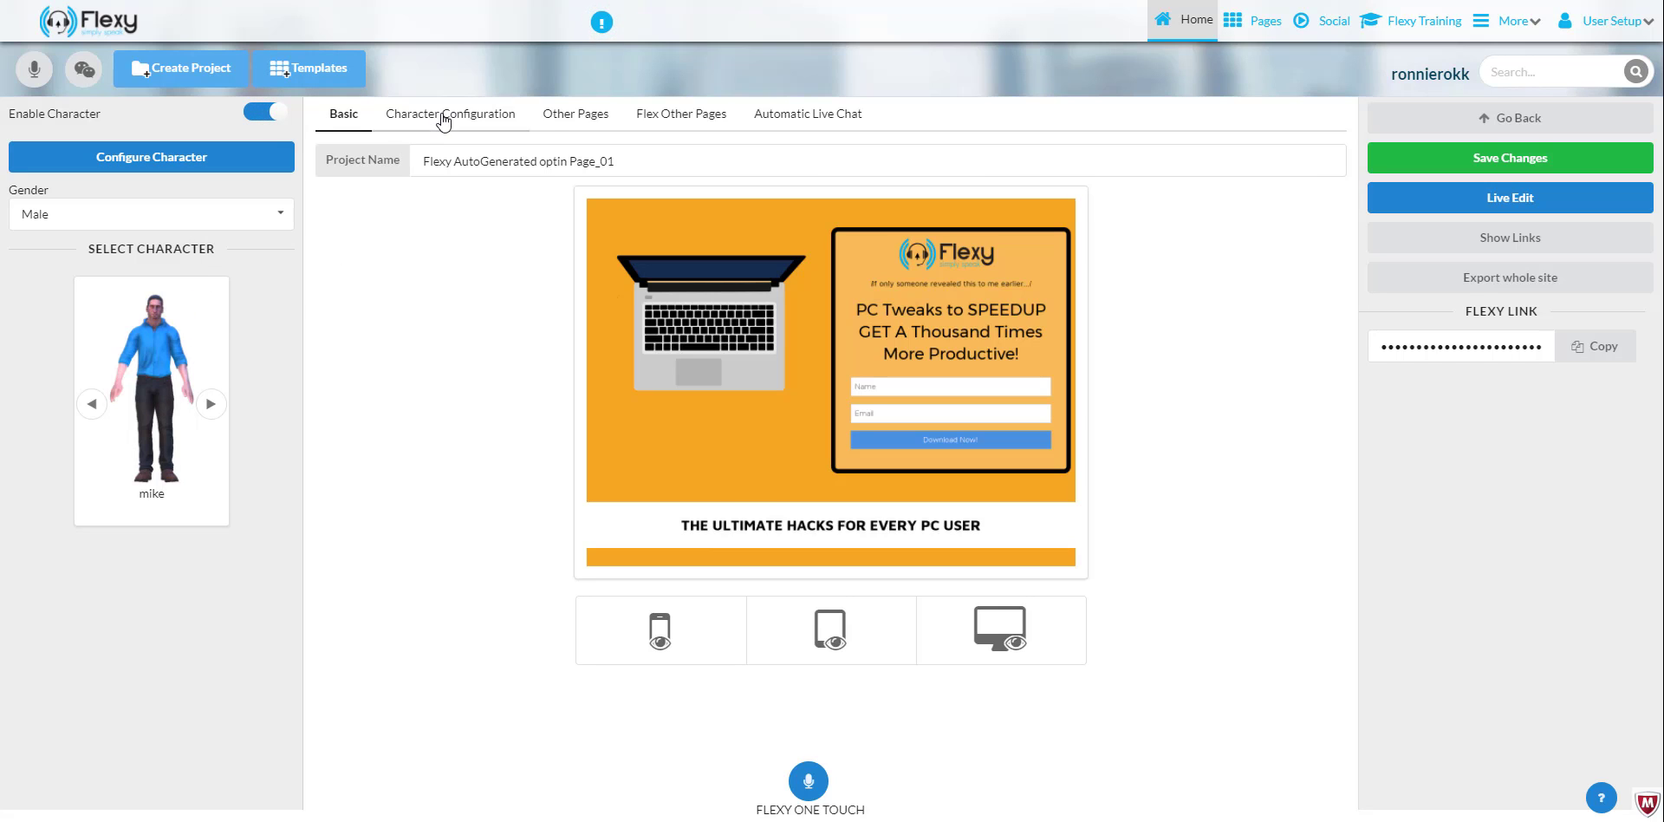
Turn Enable Character off again in the Character Configuration settings.
left_click(476, 116)
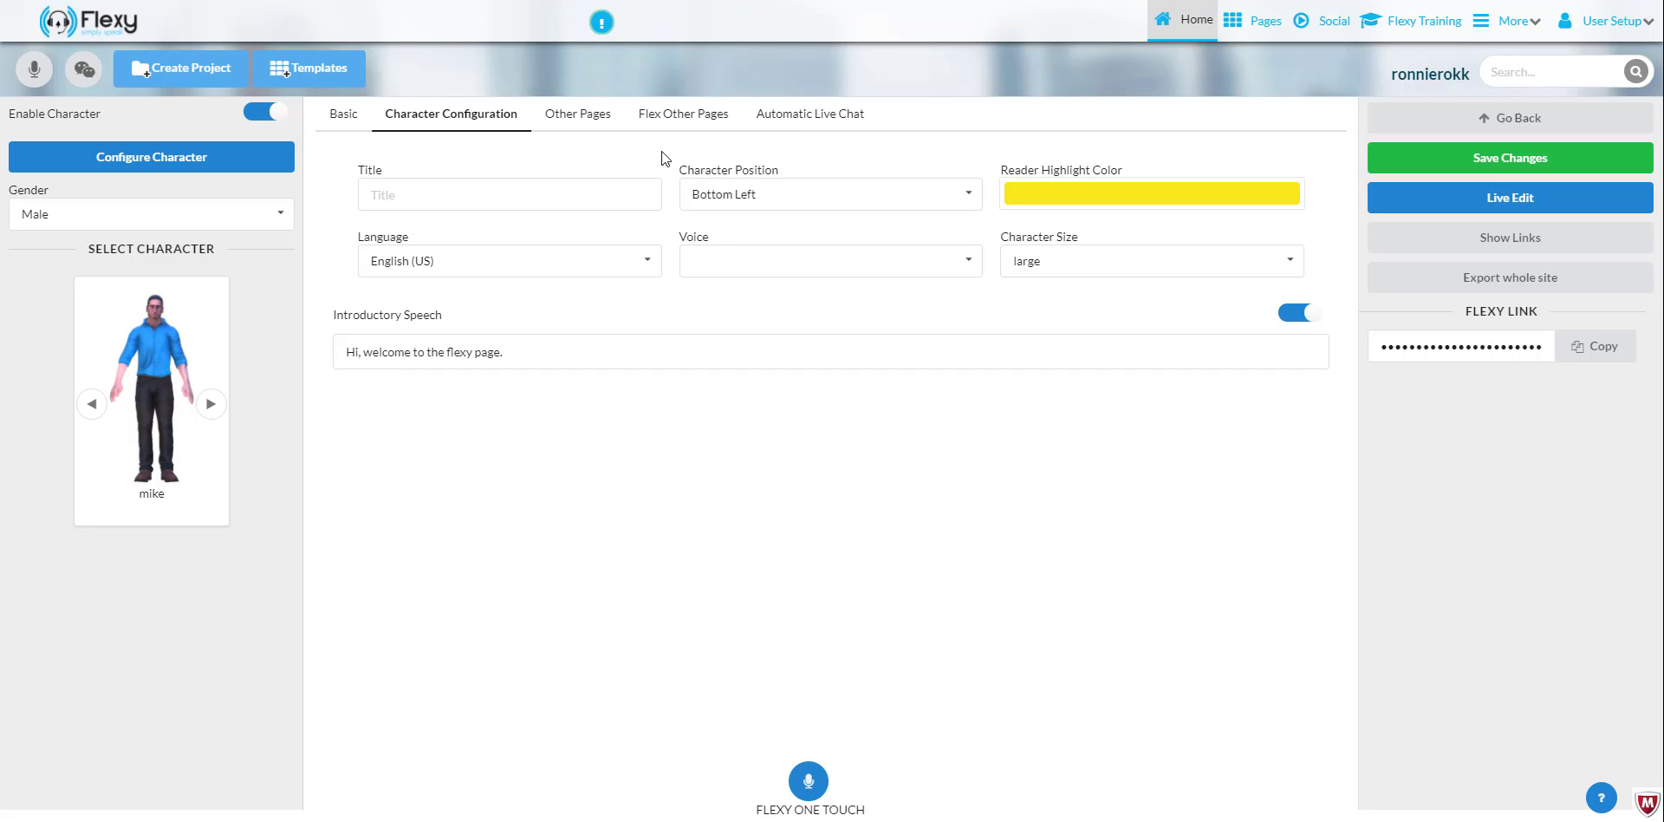
left_click(276, 115)
left_click(825, 116)
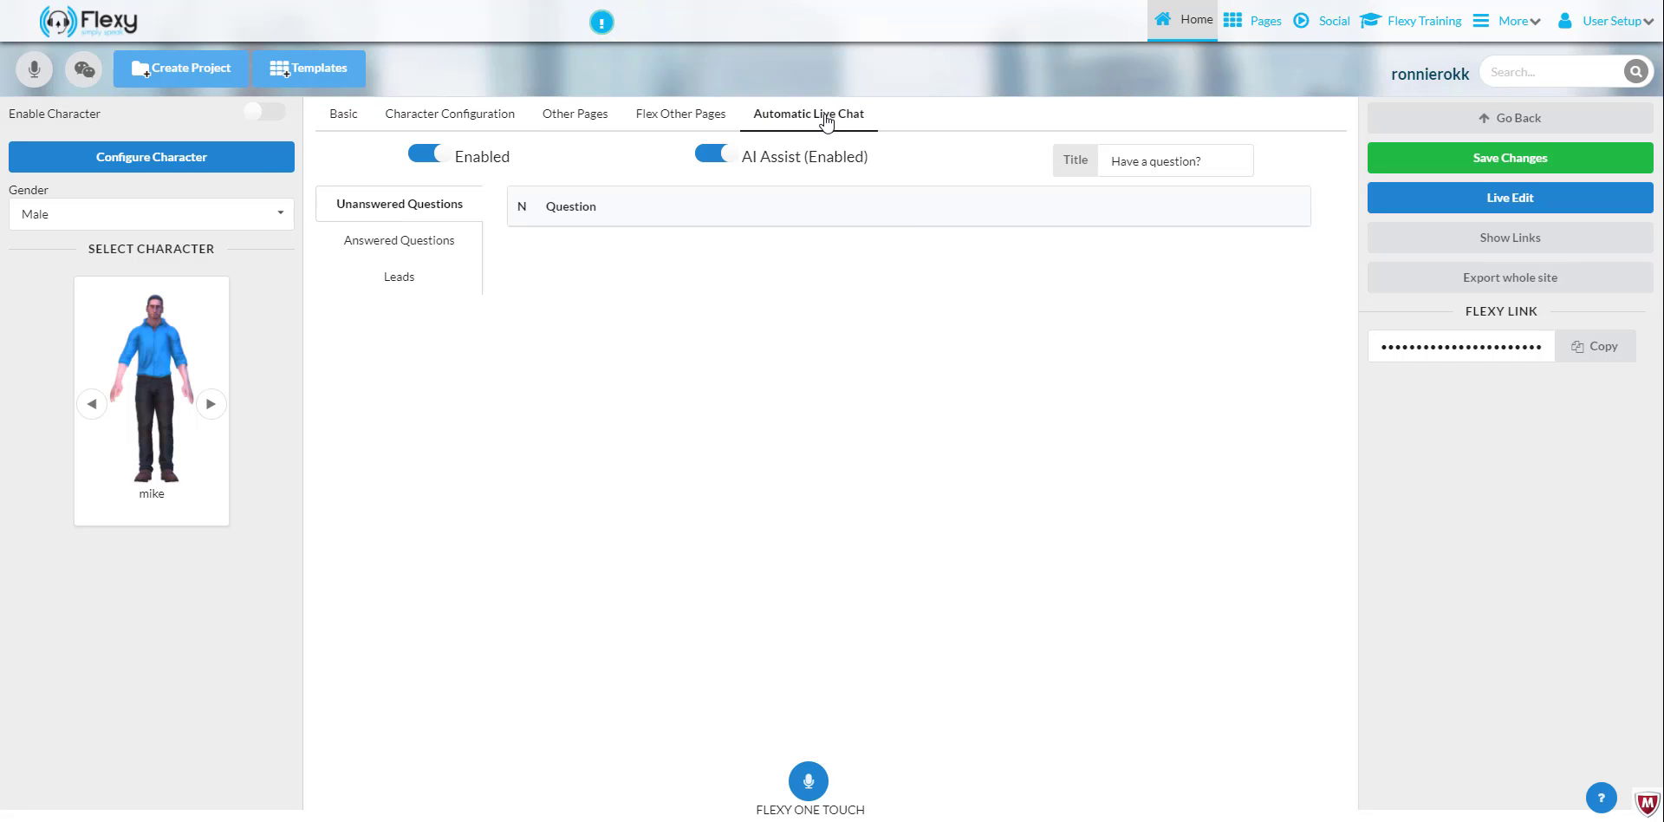
left_click(299, 134)
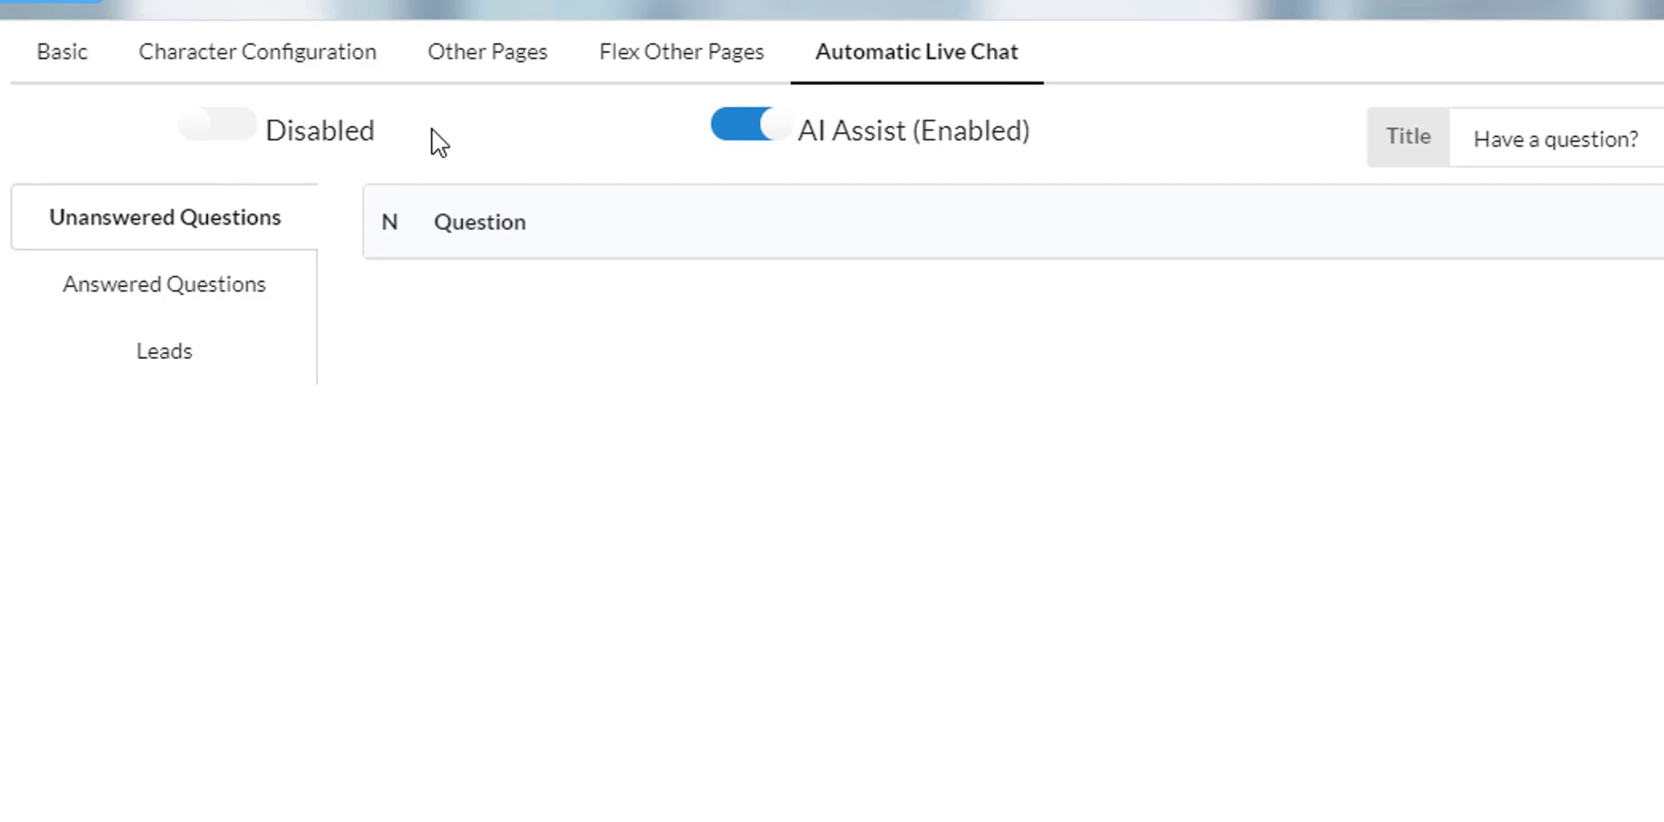
left_click(756, 134)
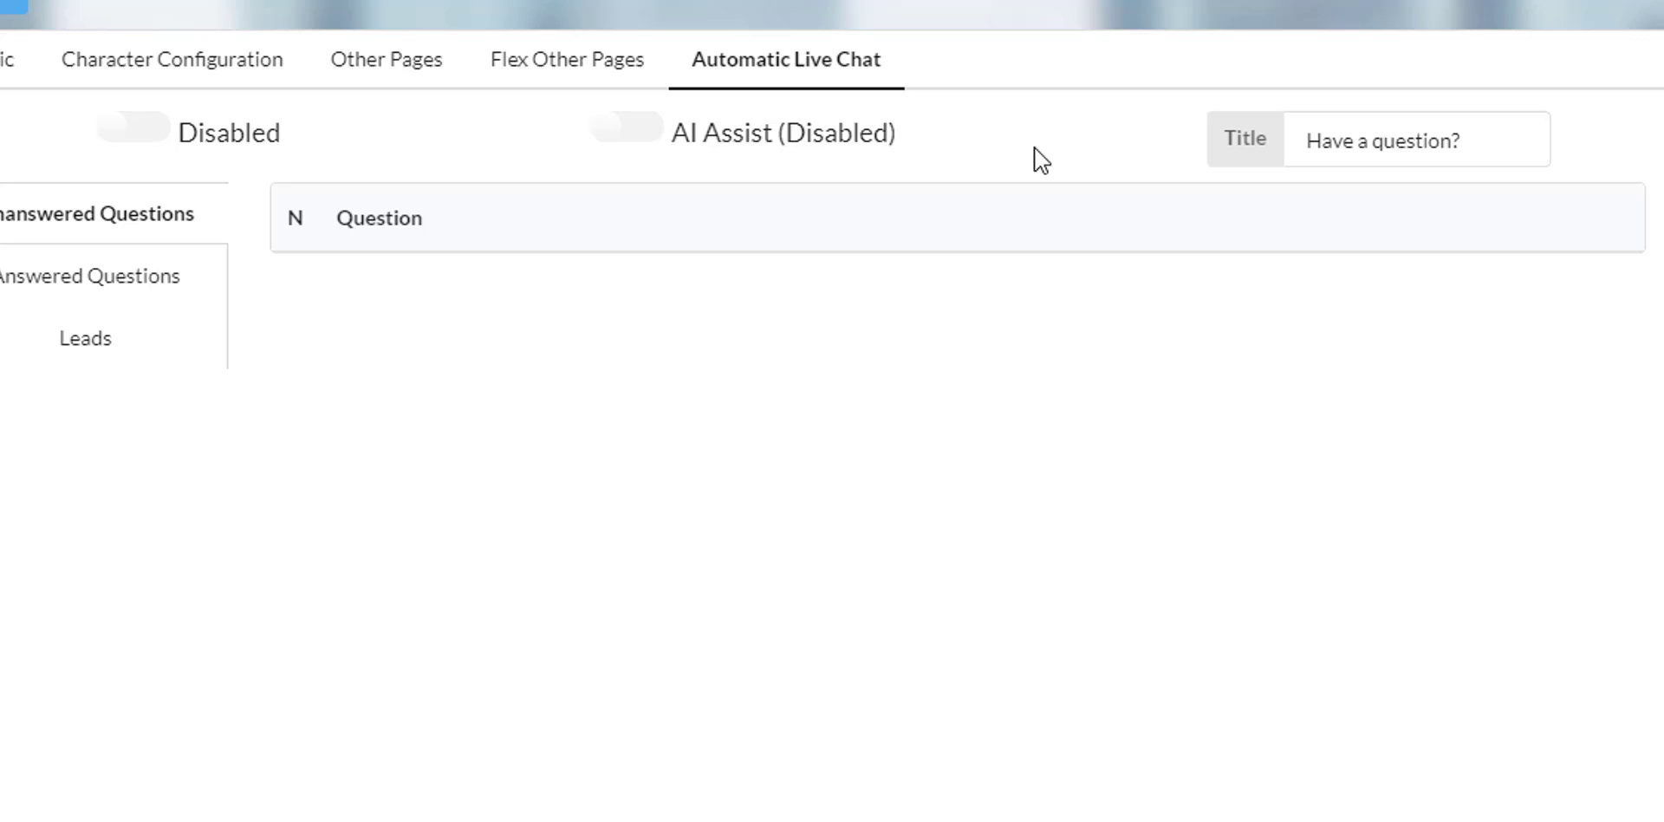
left_click(117, 129)
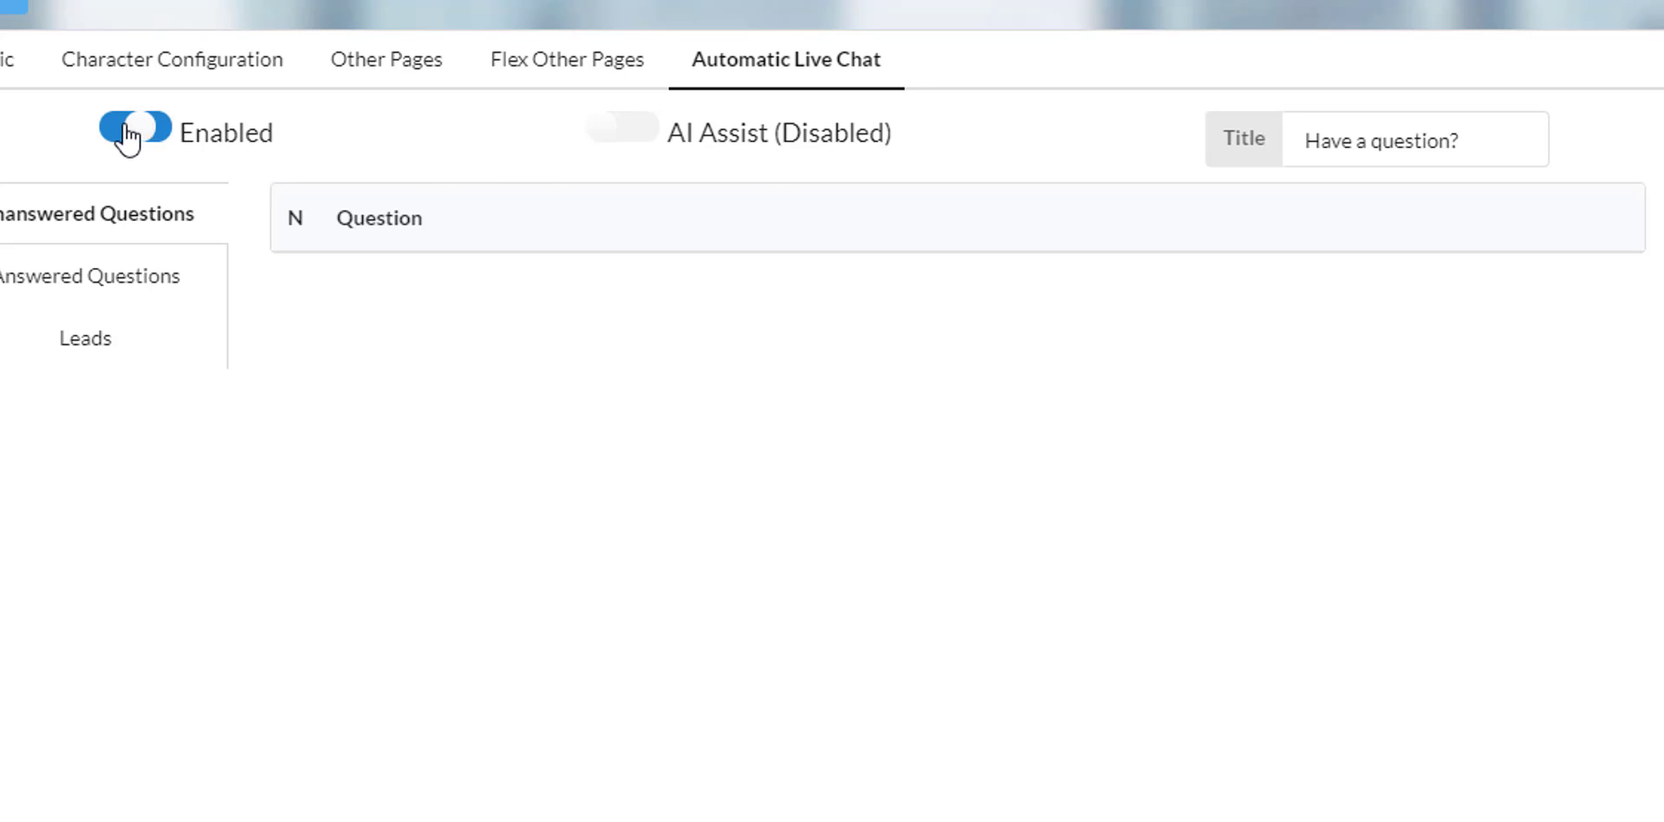
left_click(606, 130)
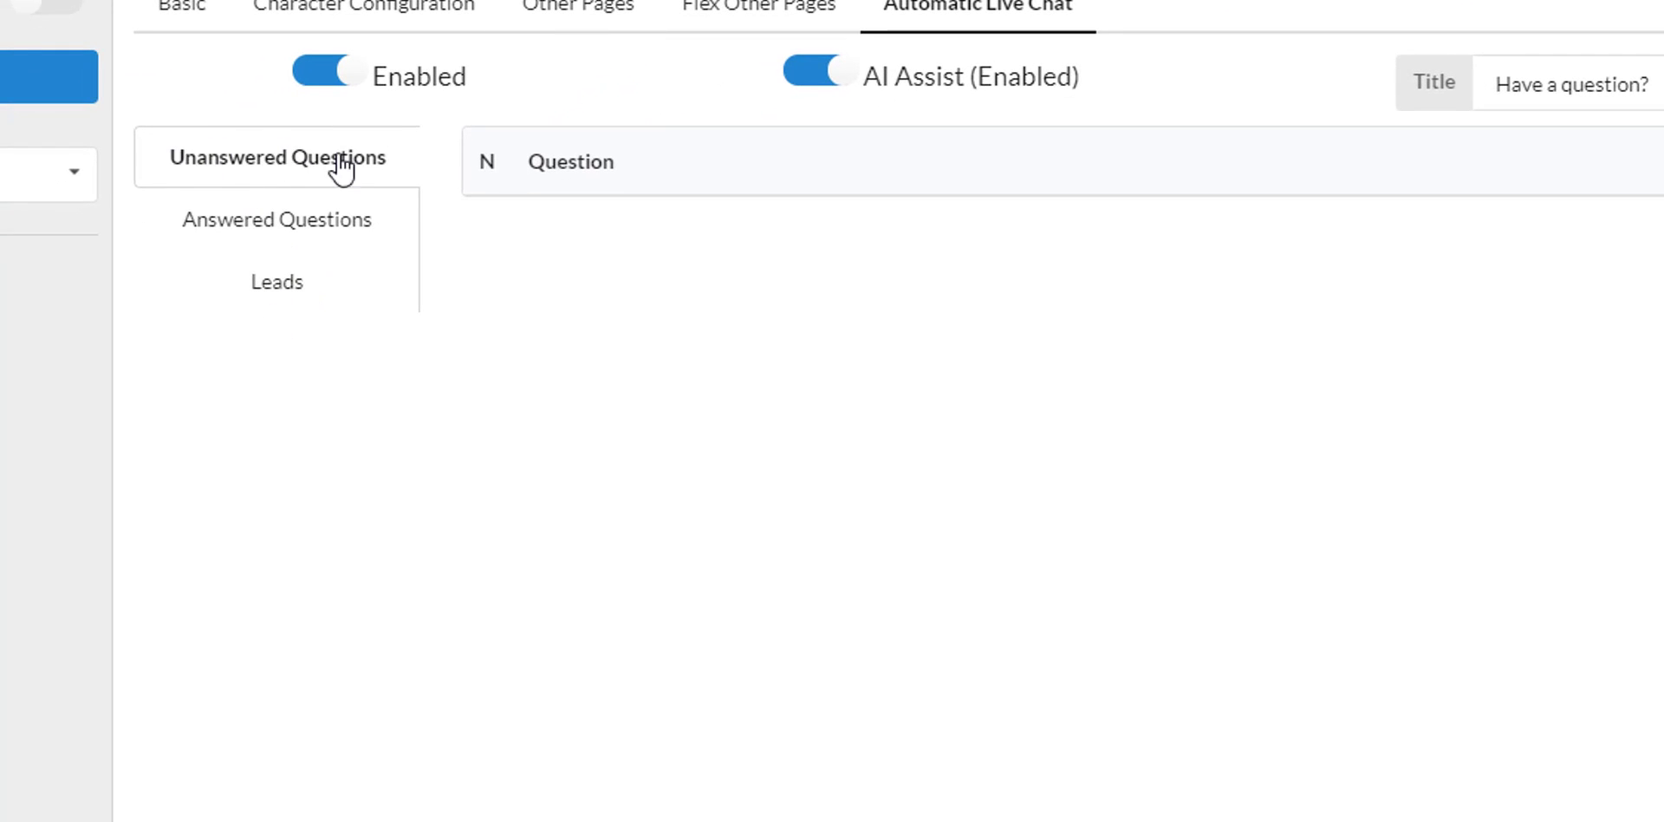
Browse Answered Questions, Leads and Unanswered Questions, ending on the 'What is flexy' answered entry.
left_click(340, 224)
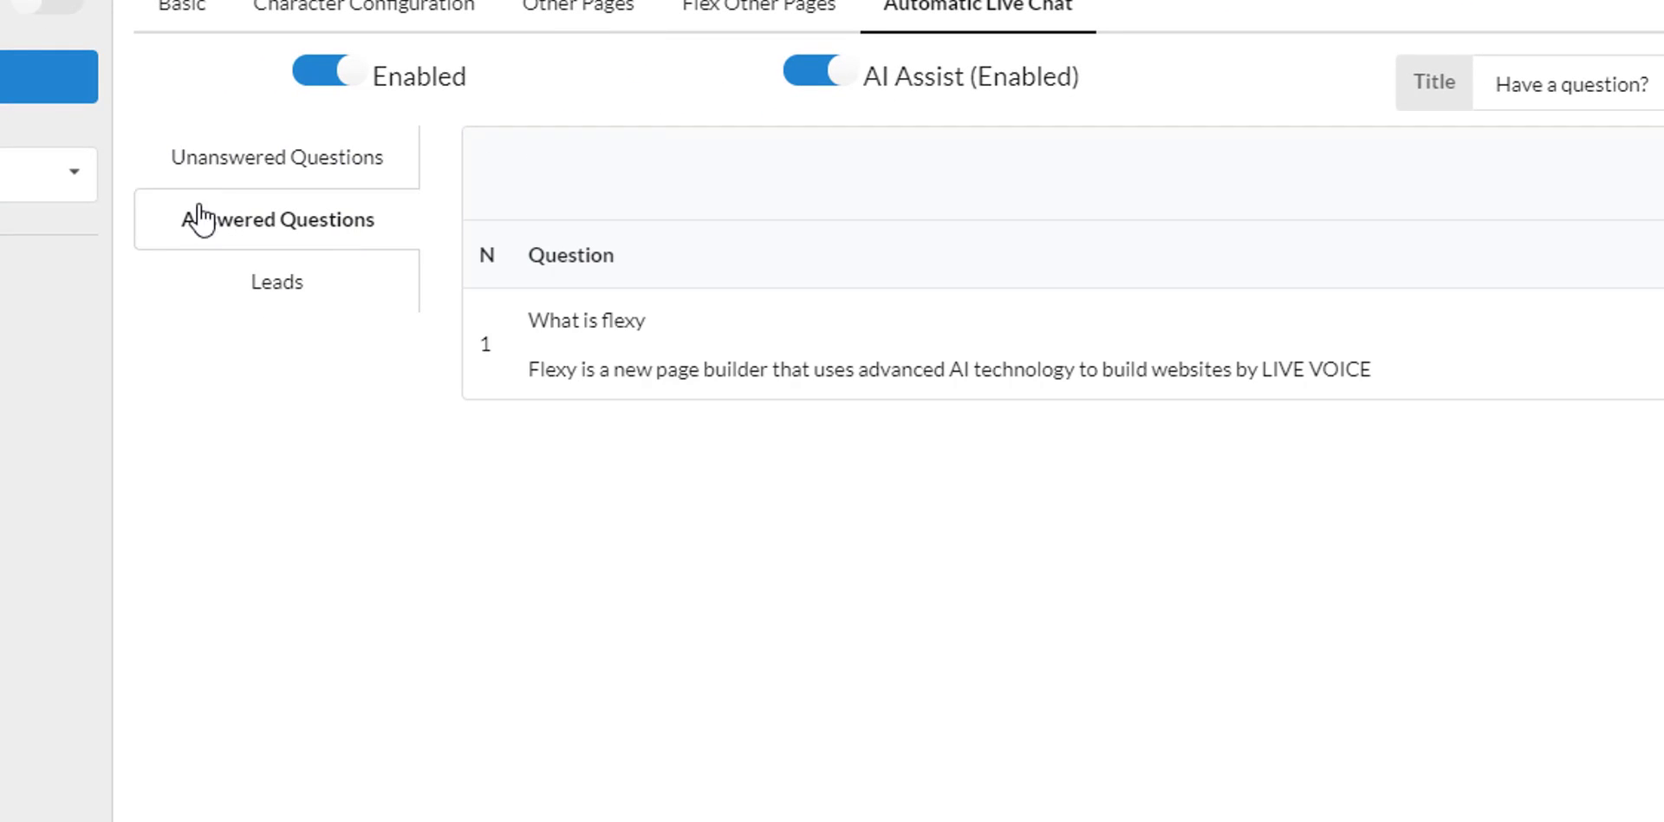
left_click(276, 288)
left_click(272, 166)
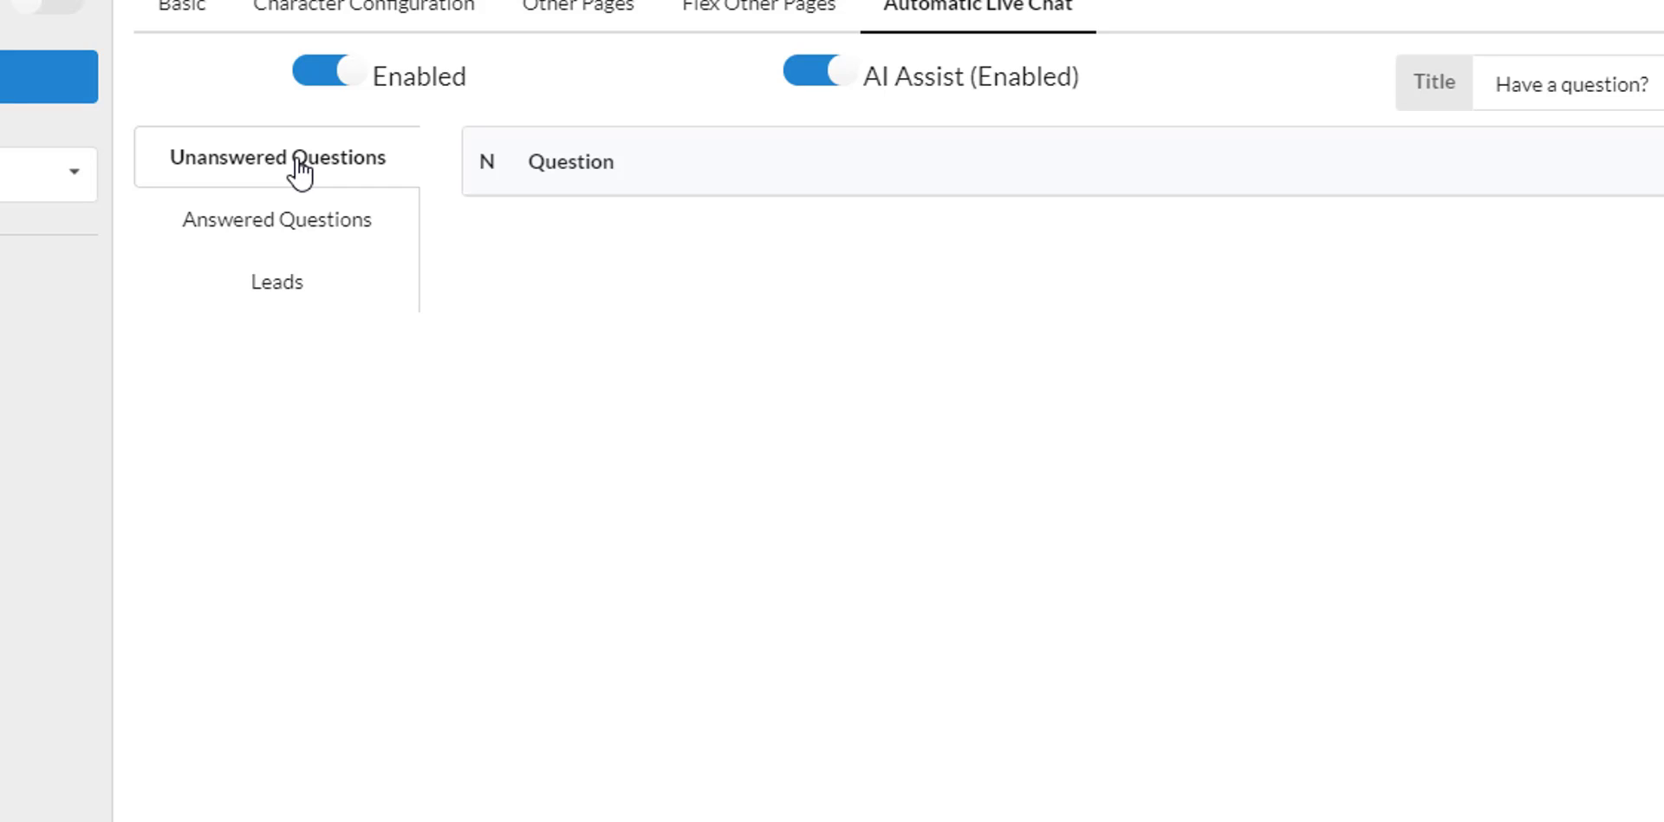
left_click(307, 234)
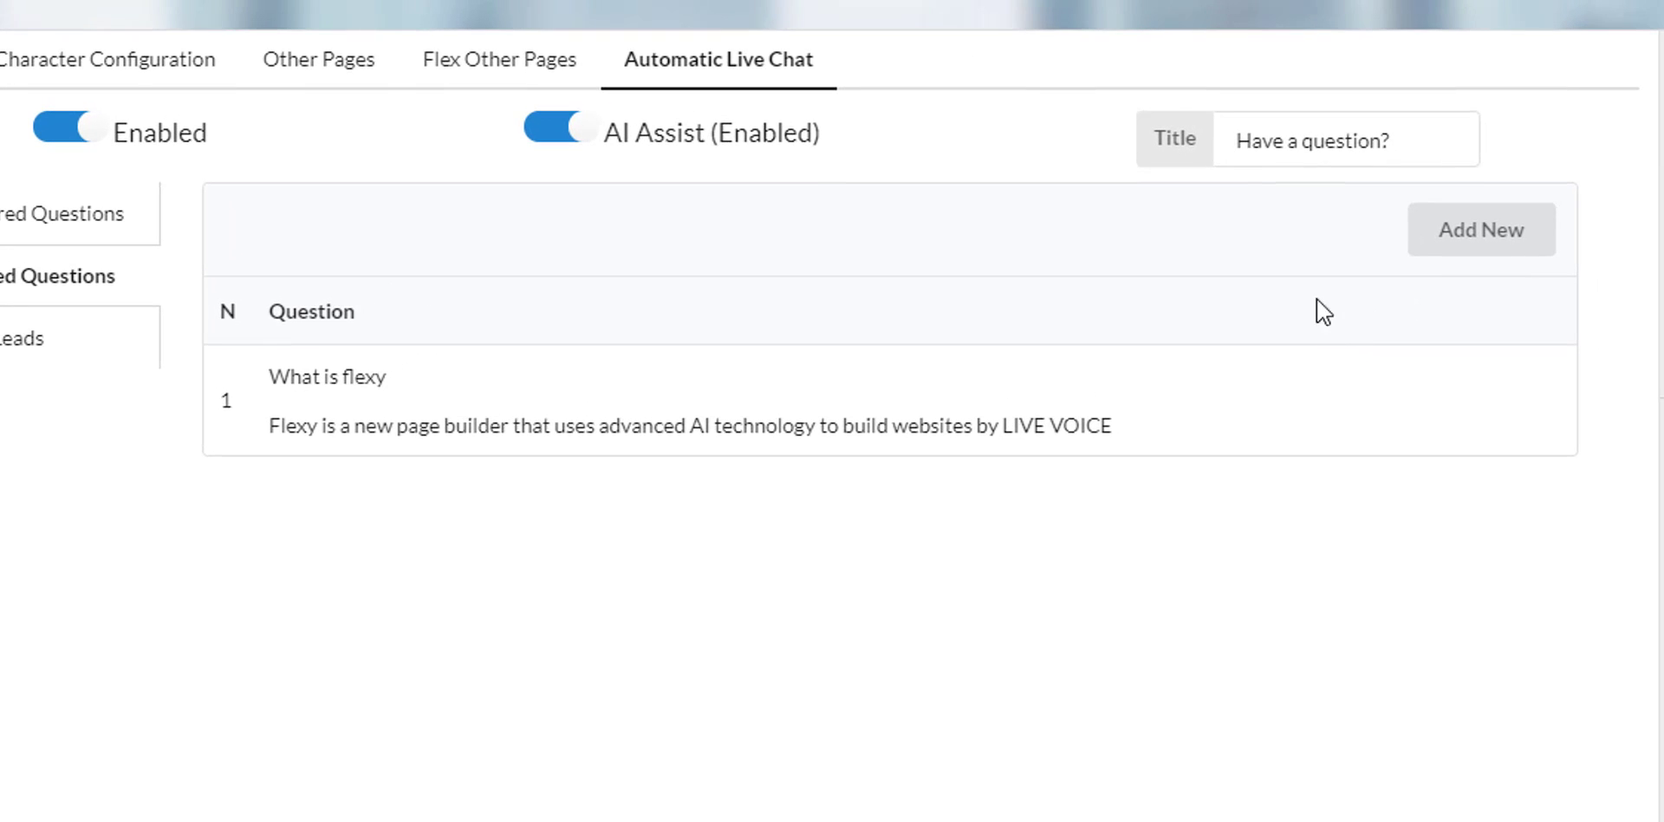
left_click(1486, 234)
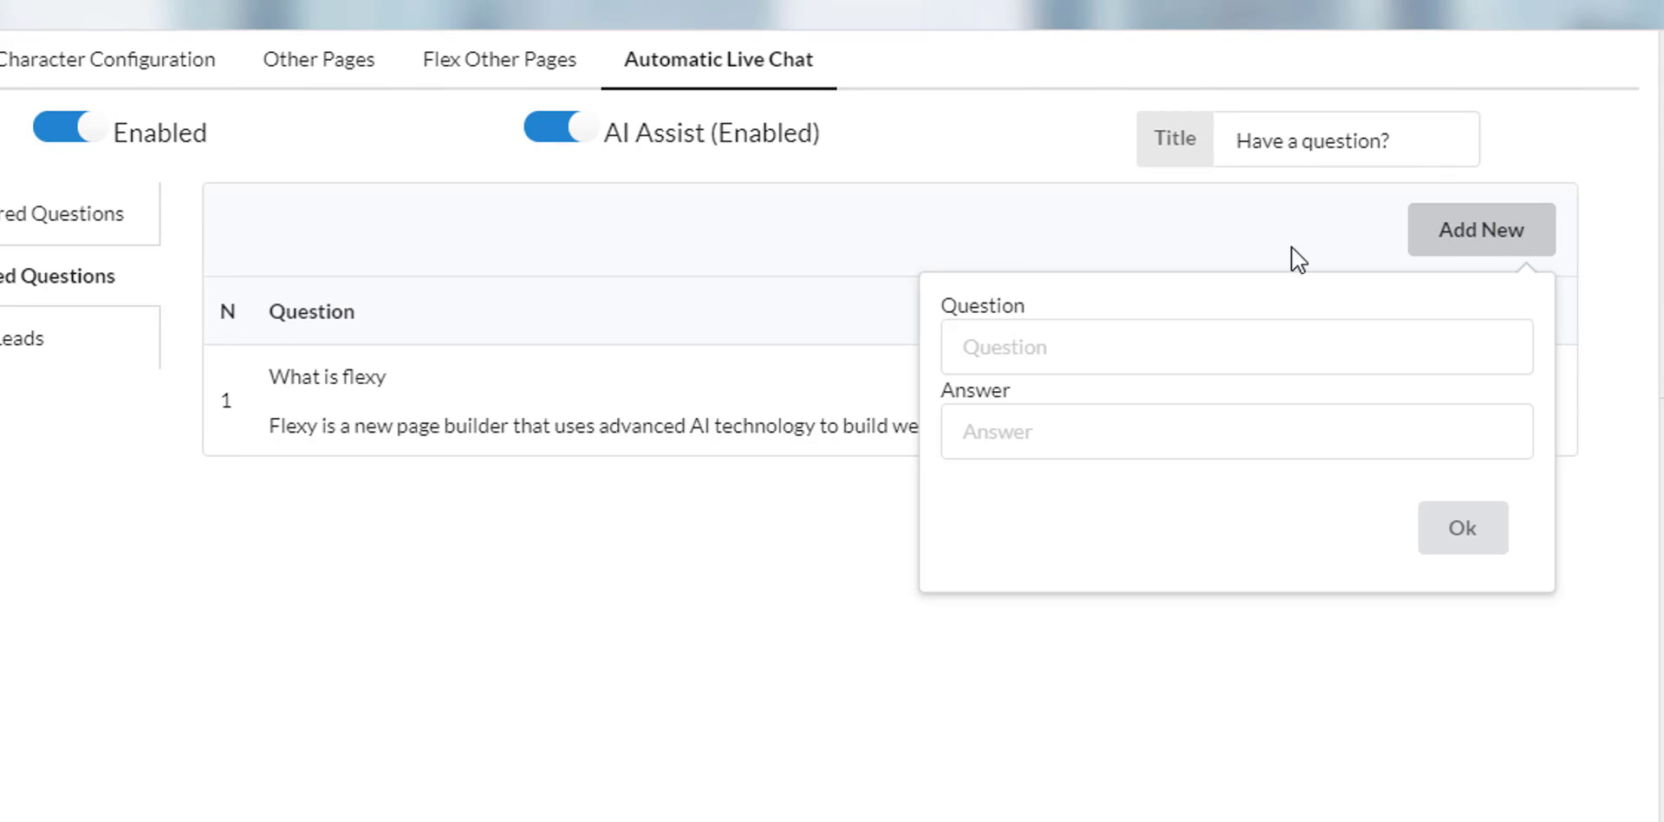
left_click(1075, 356)
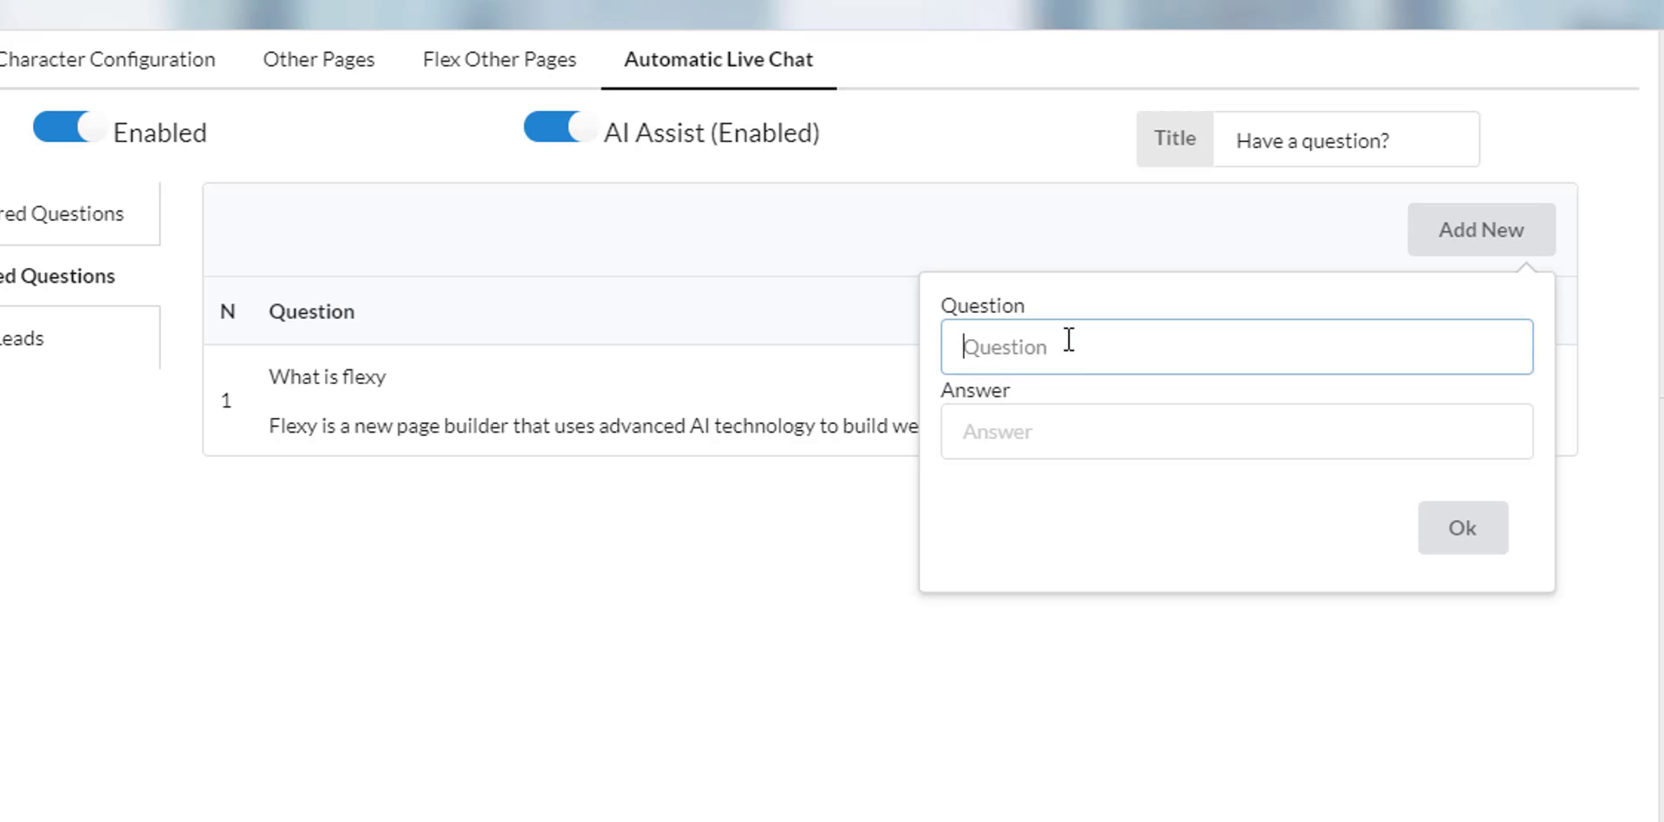
left_click(1003, 449)
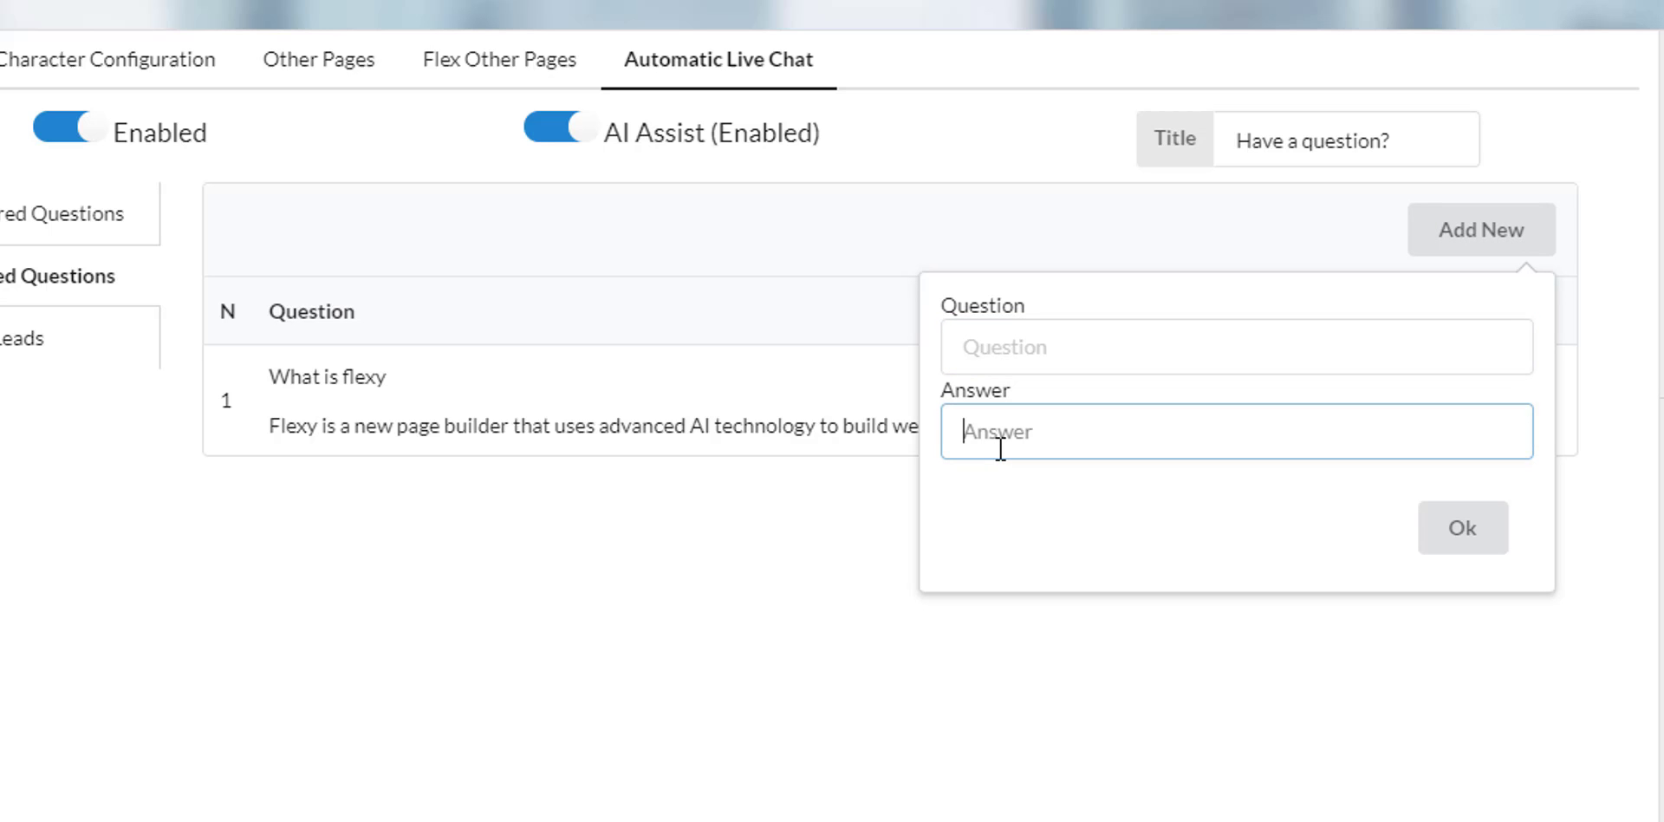
left_click(854, 268)
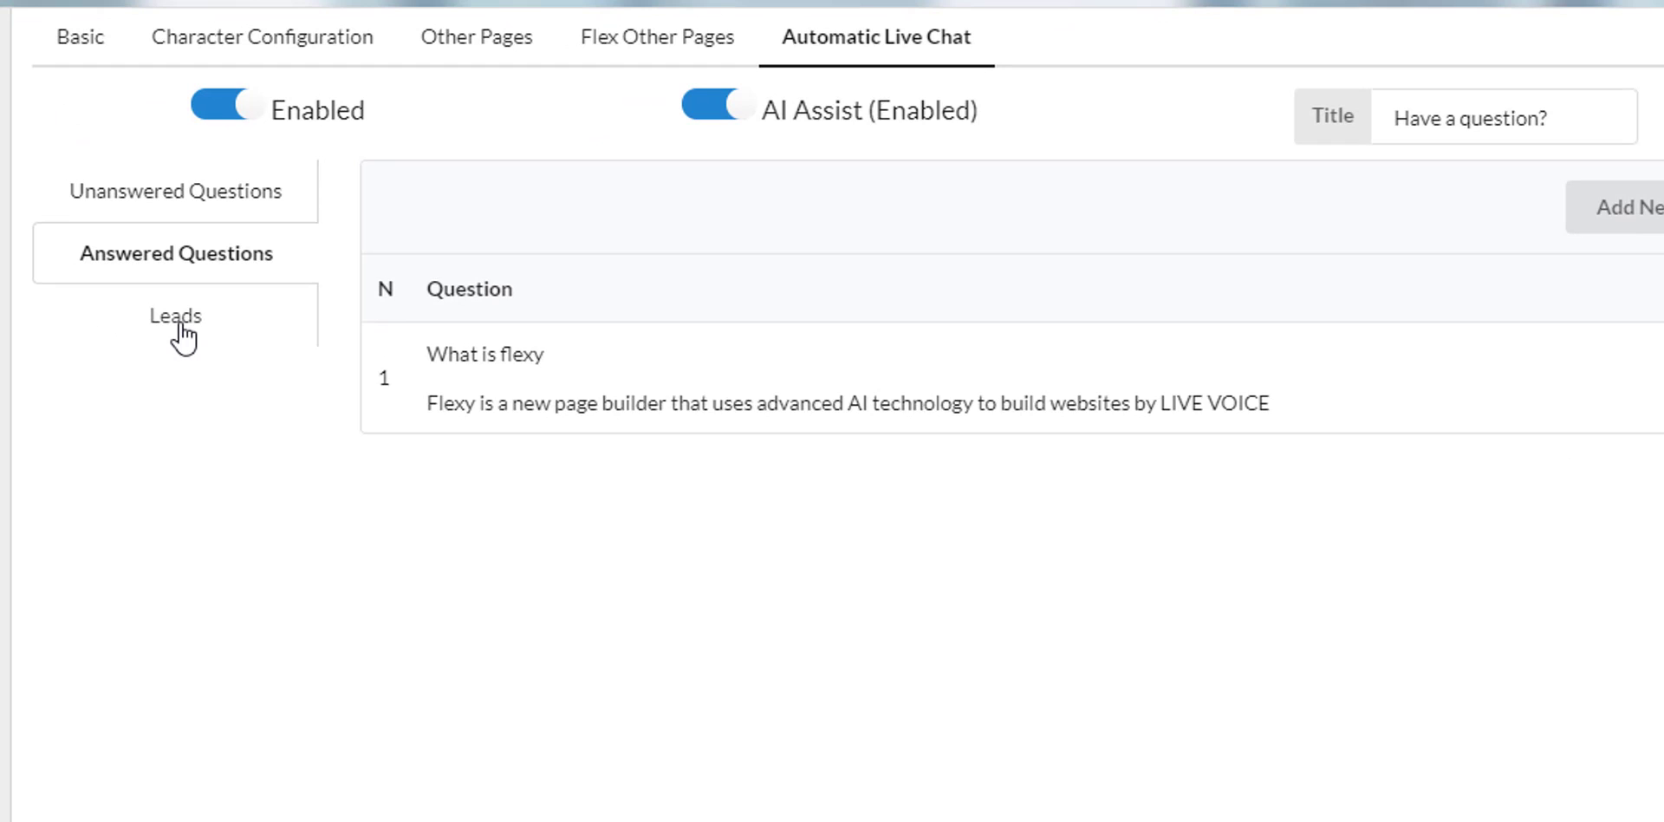
left_click(181, 327)
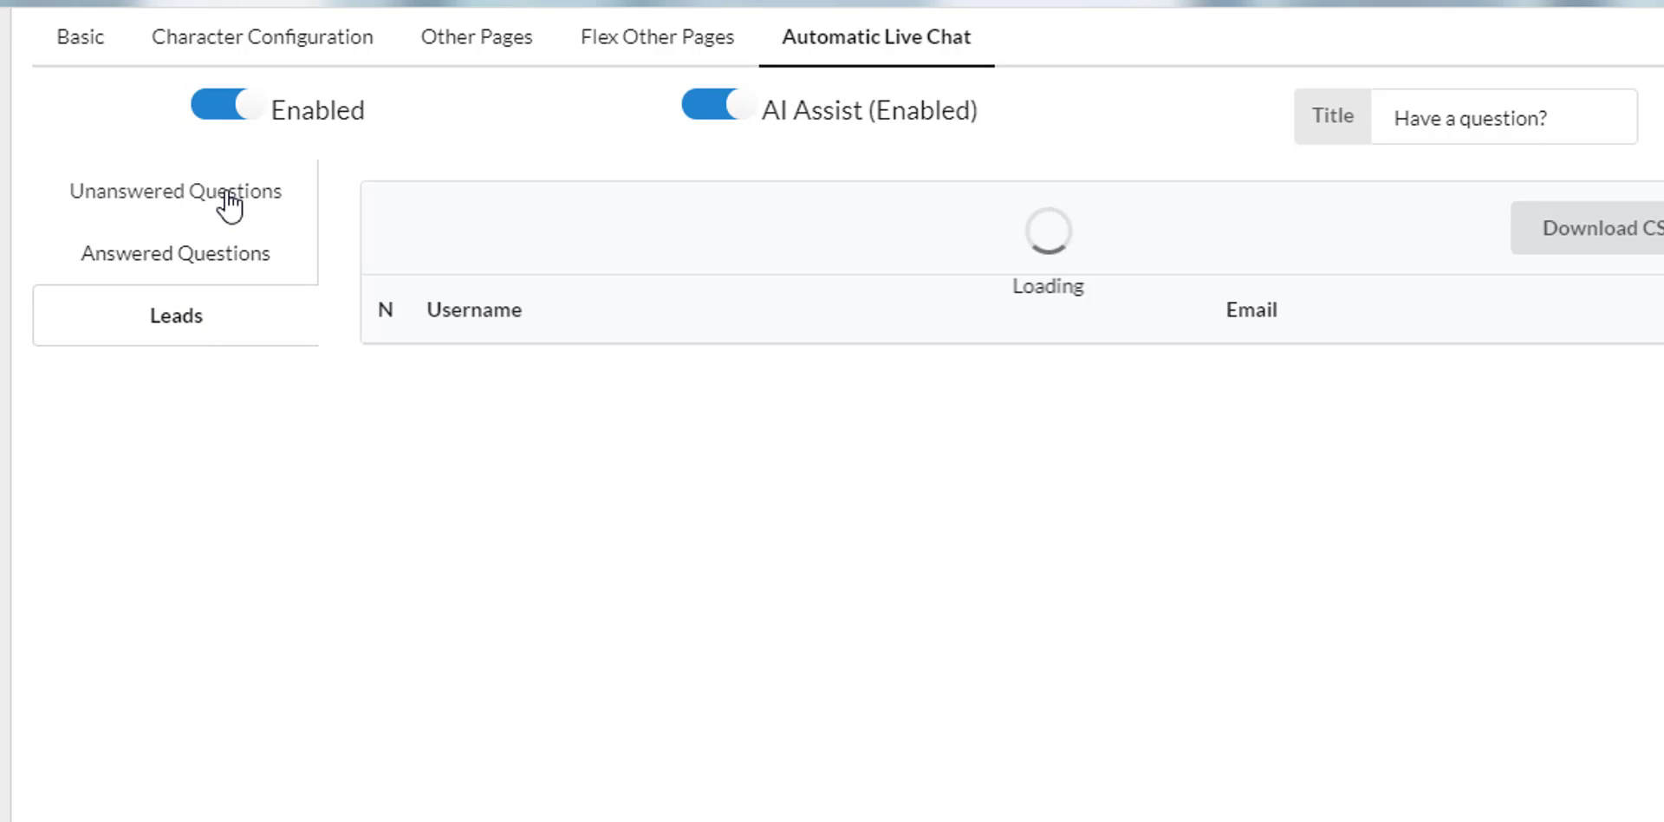
Save the live chat changes, copy the Flexy Link, and switch to the published opt-in page.
left_click(232, 253)
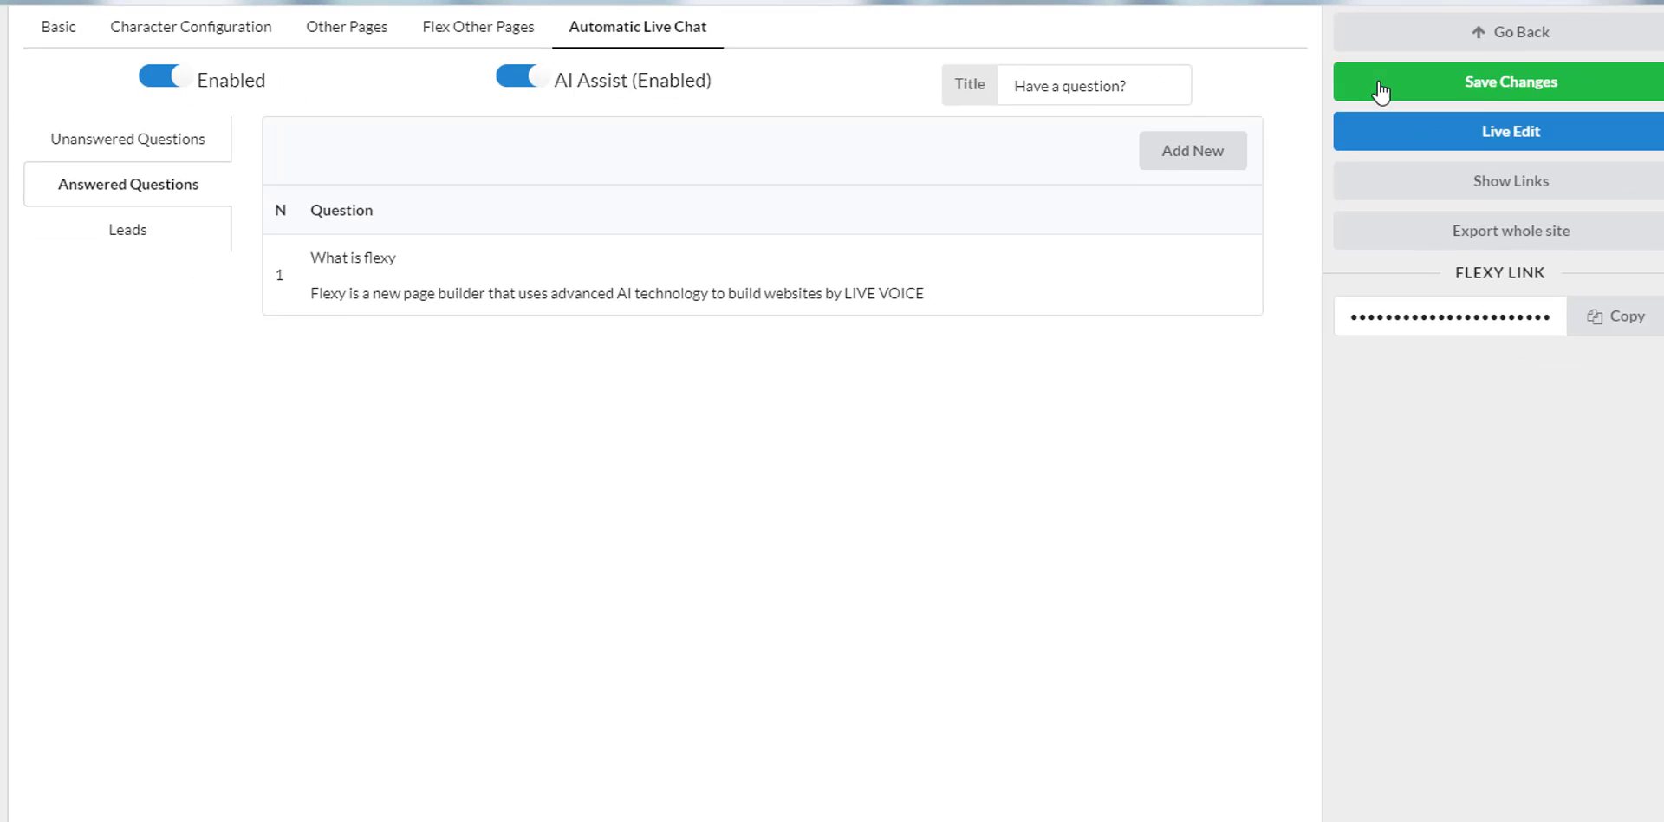
left_click(1456, 86)
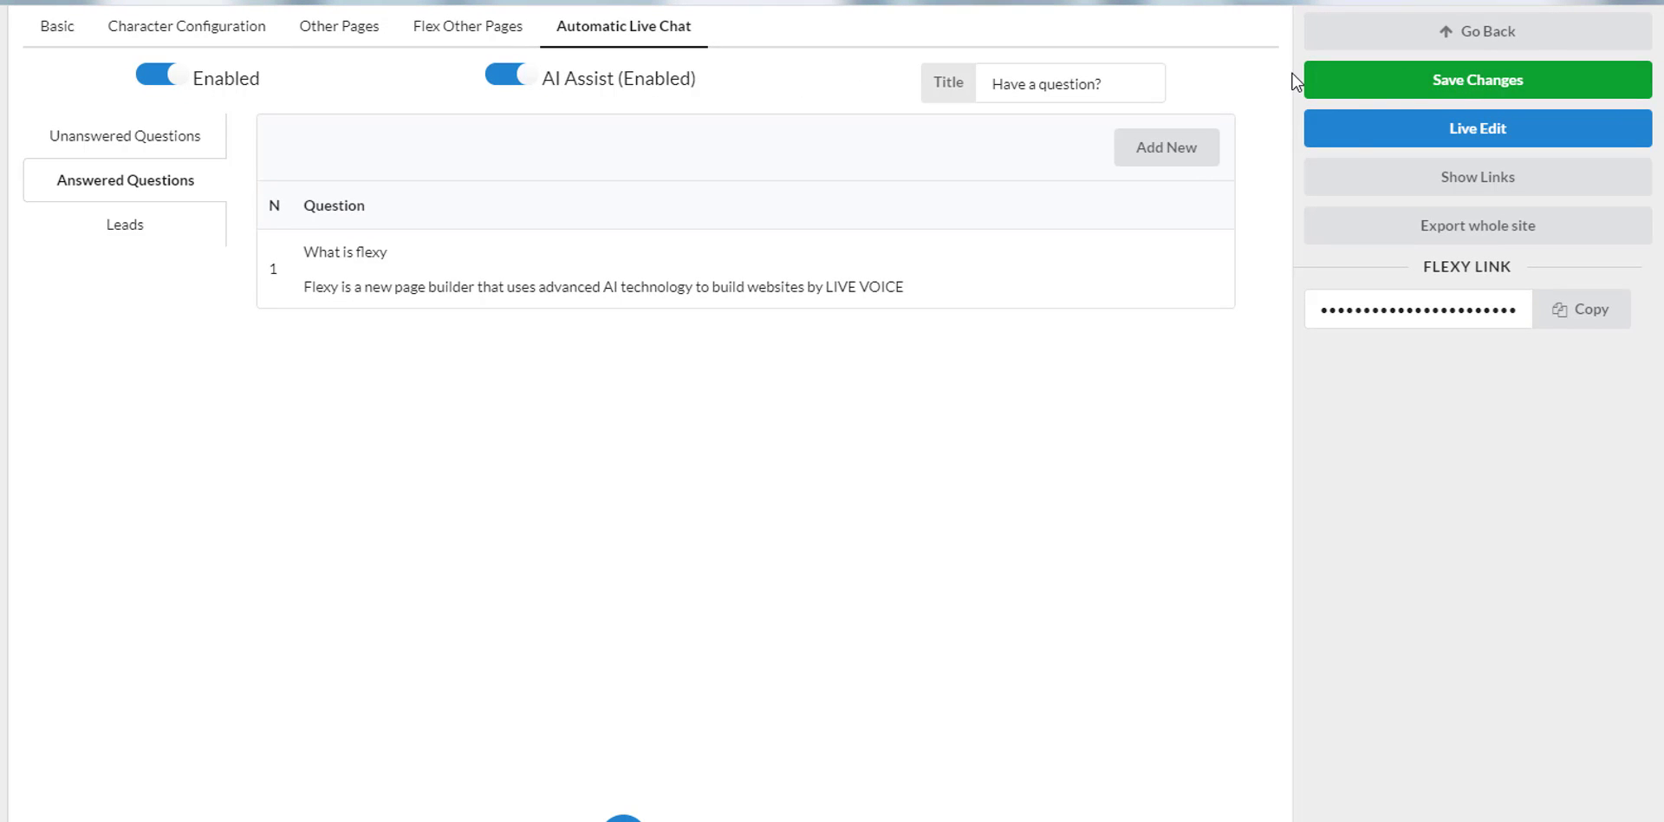
left_click(1589, 322)
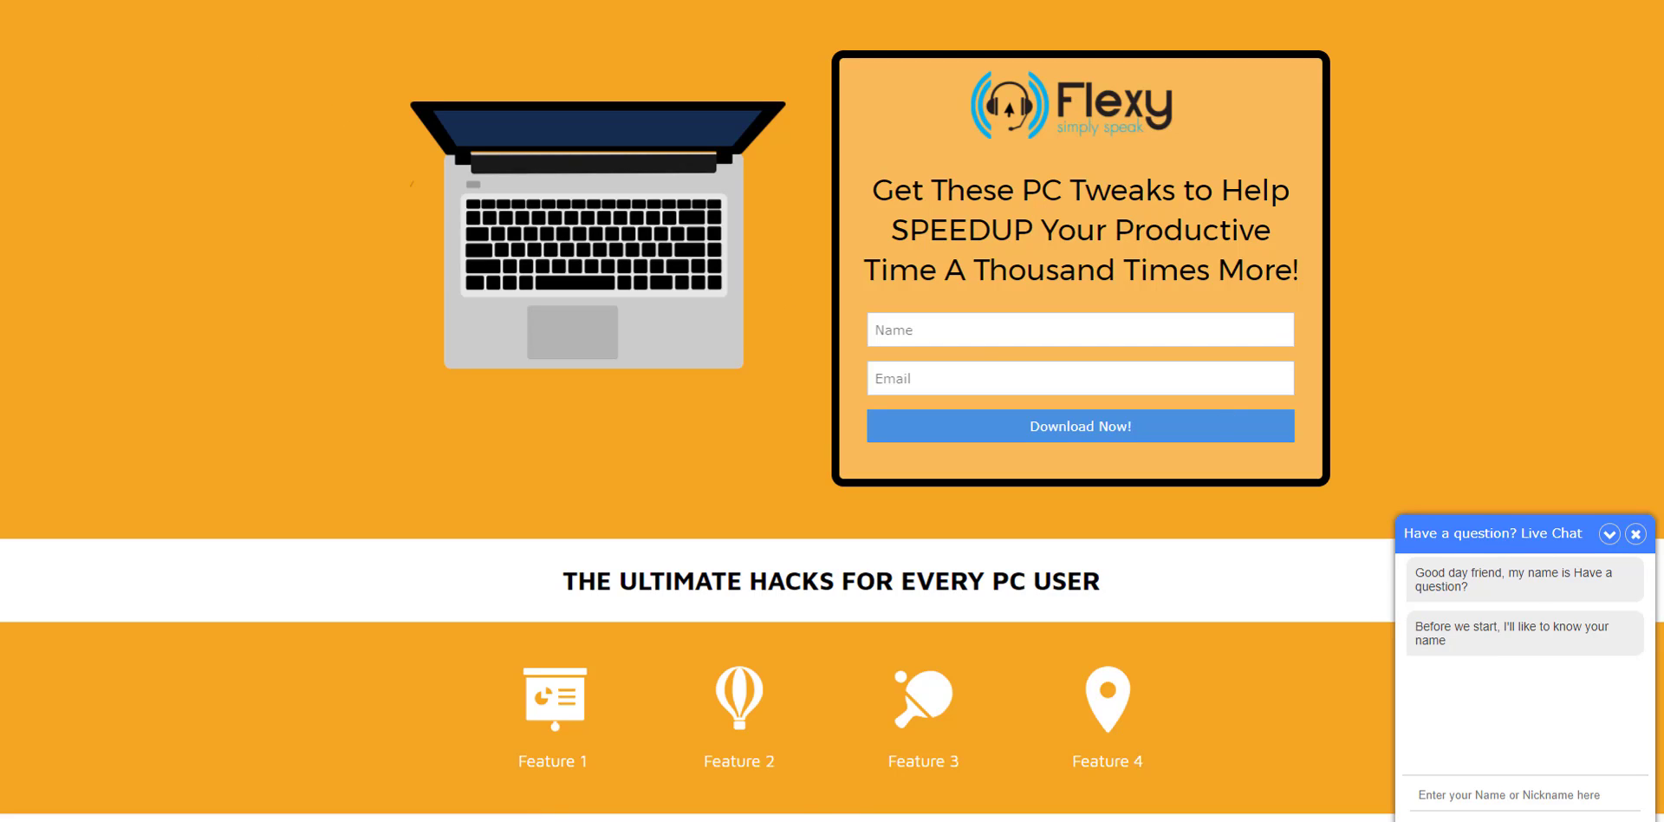
key("ctrl+w")
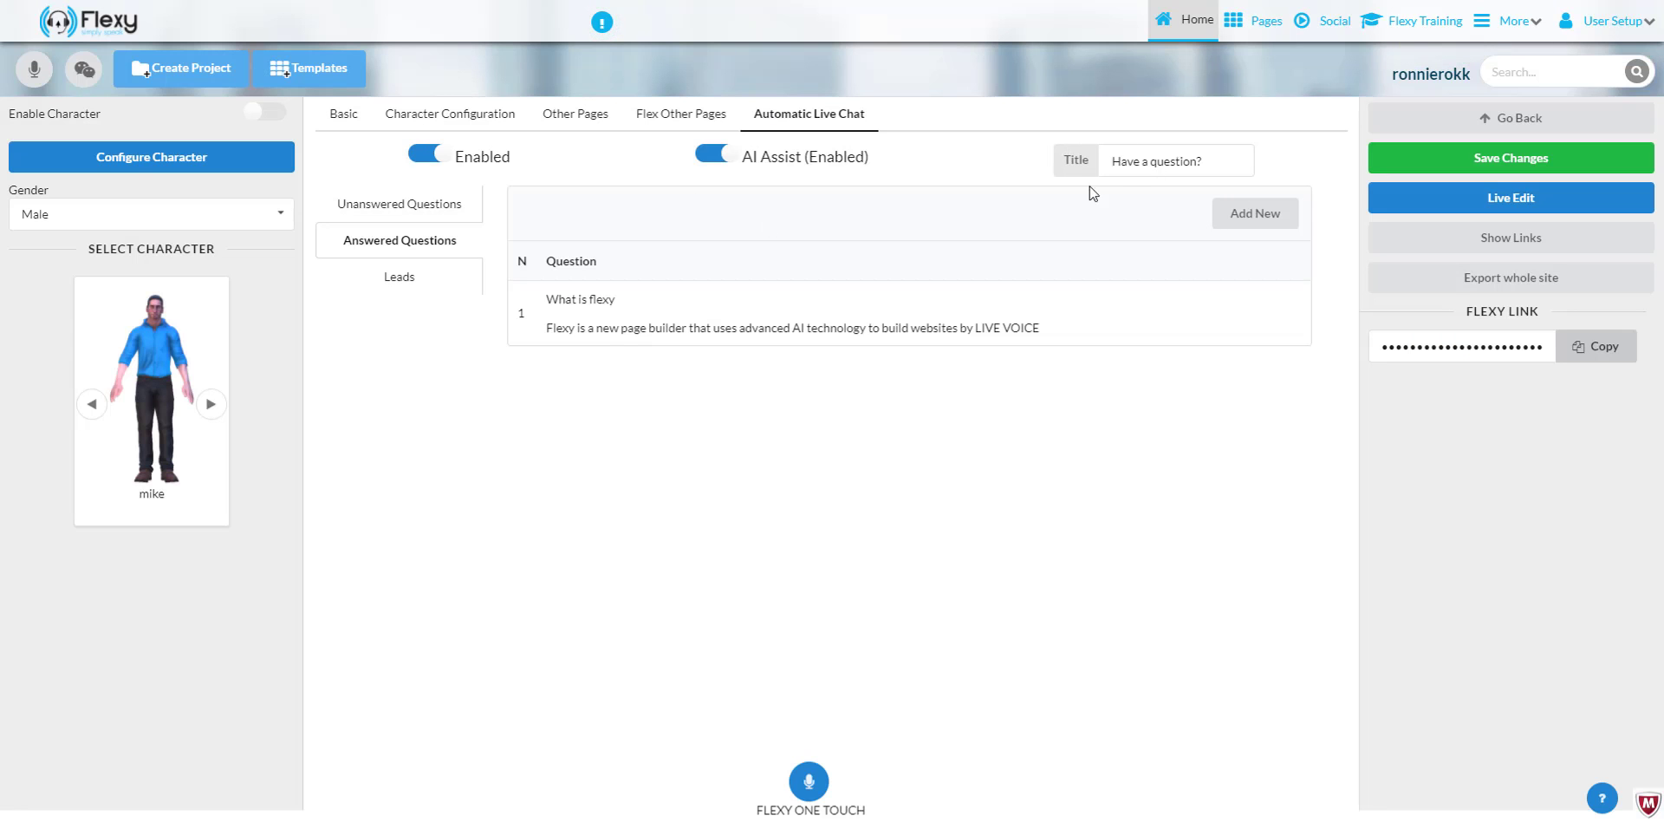
key("ctrl+Tab")
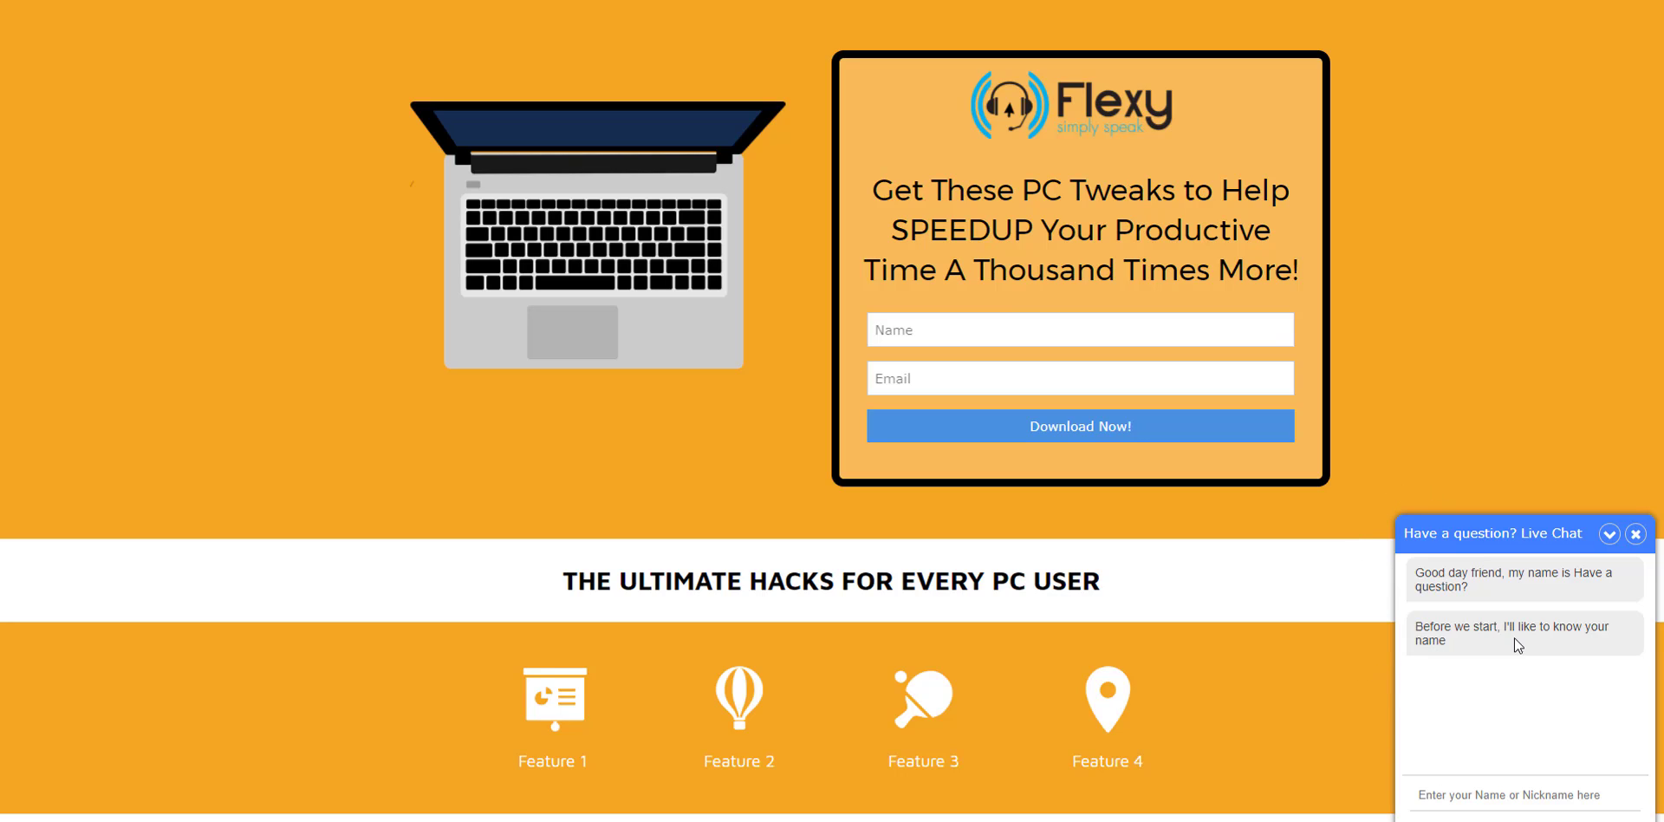
In the live chat, enter the name 'R' and ask 'what is flexy'.
left_click(1460, 796)
type("R")
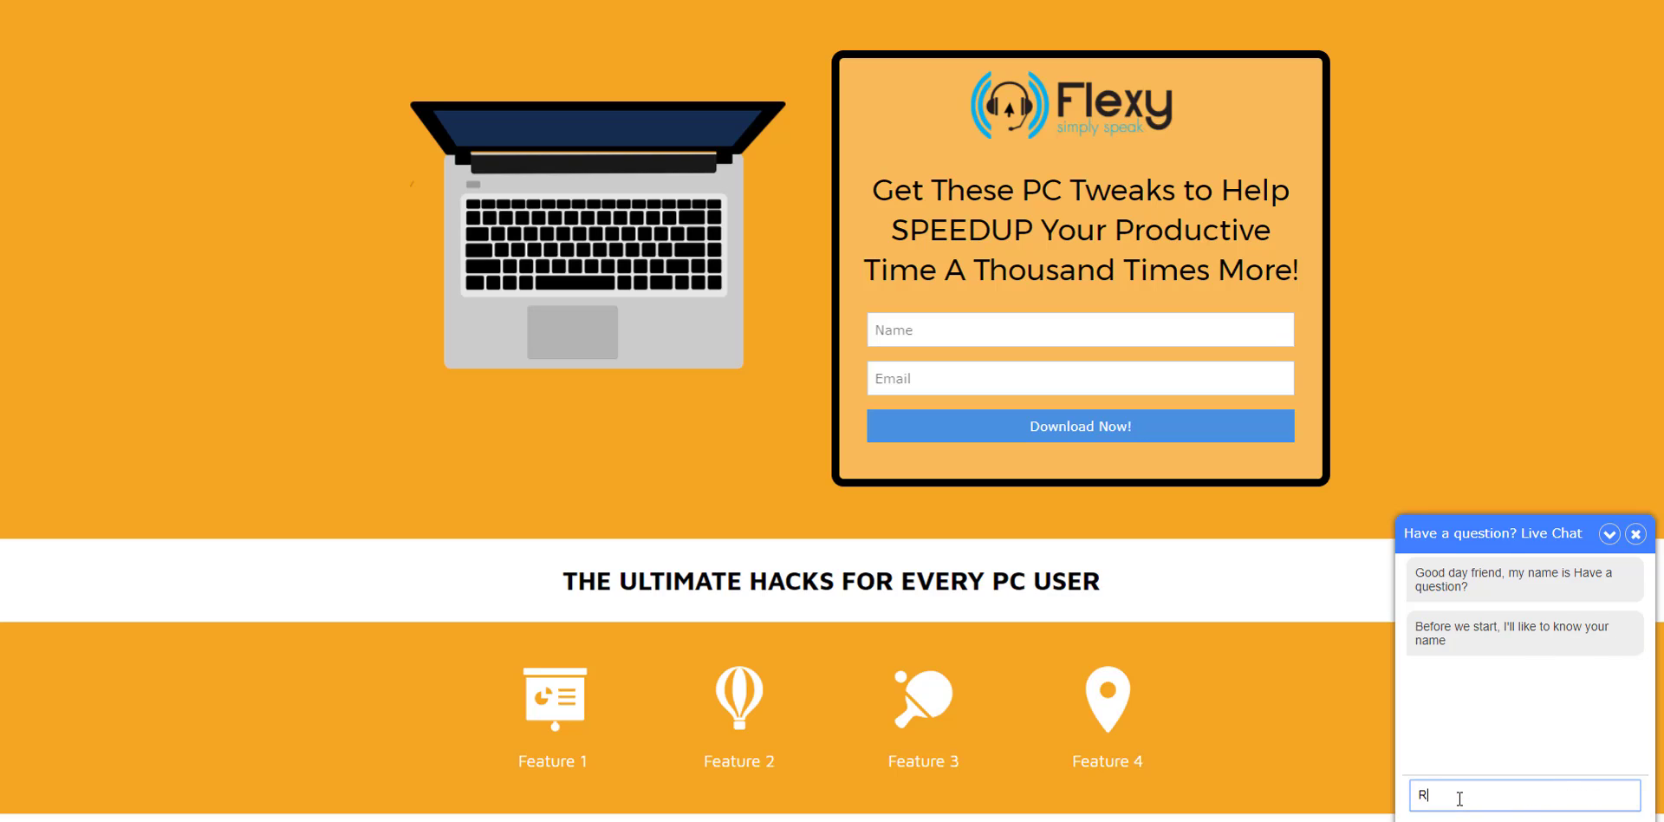
key("Return")
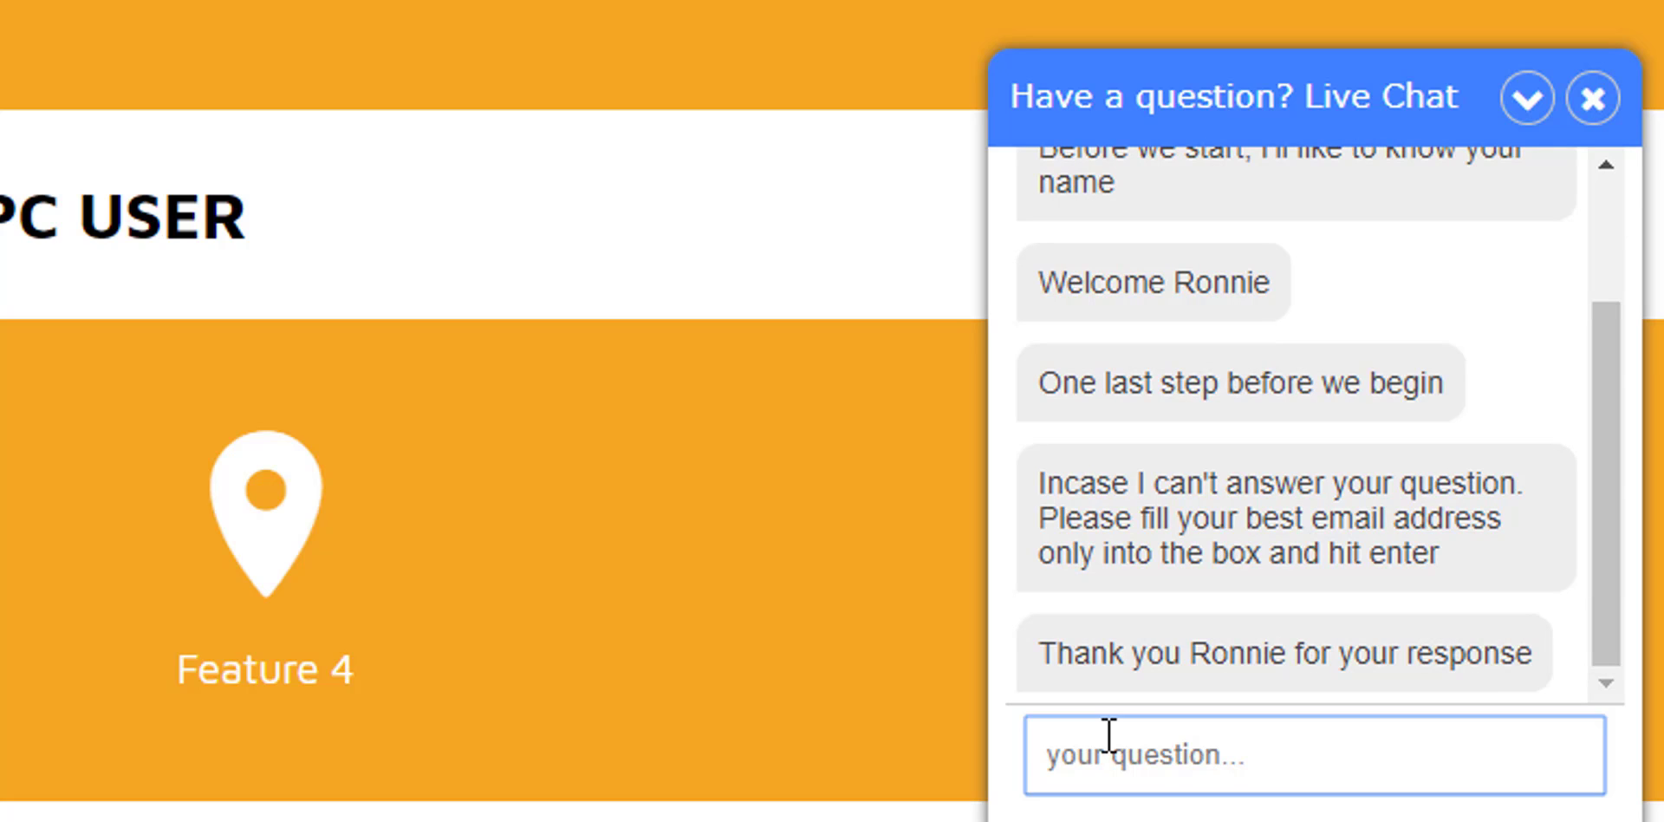
type("what is f")
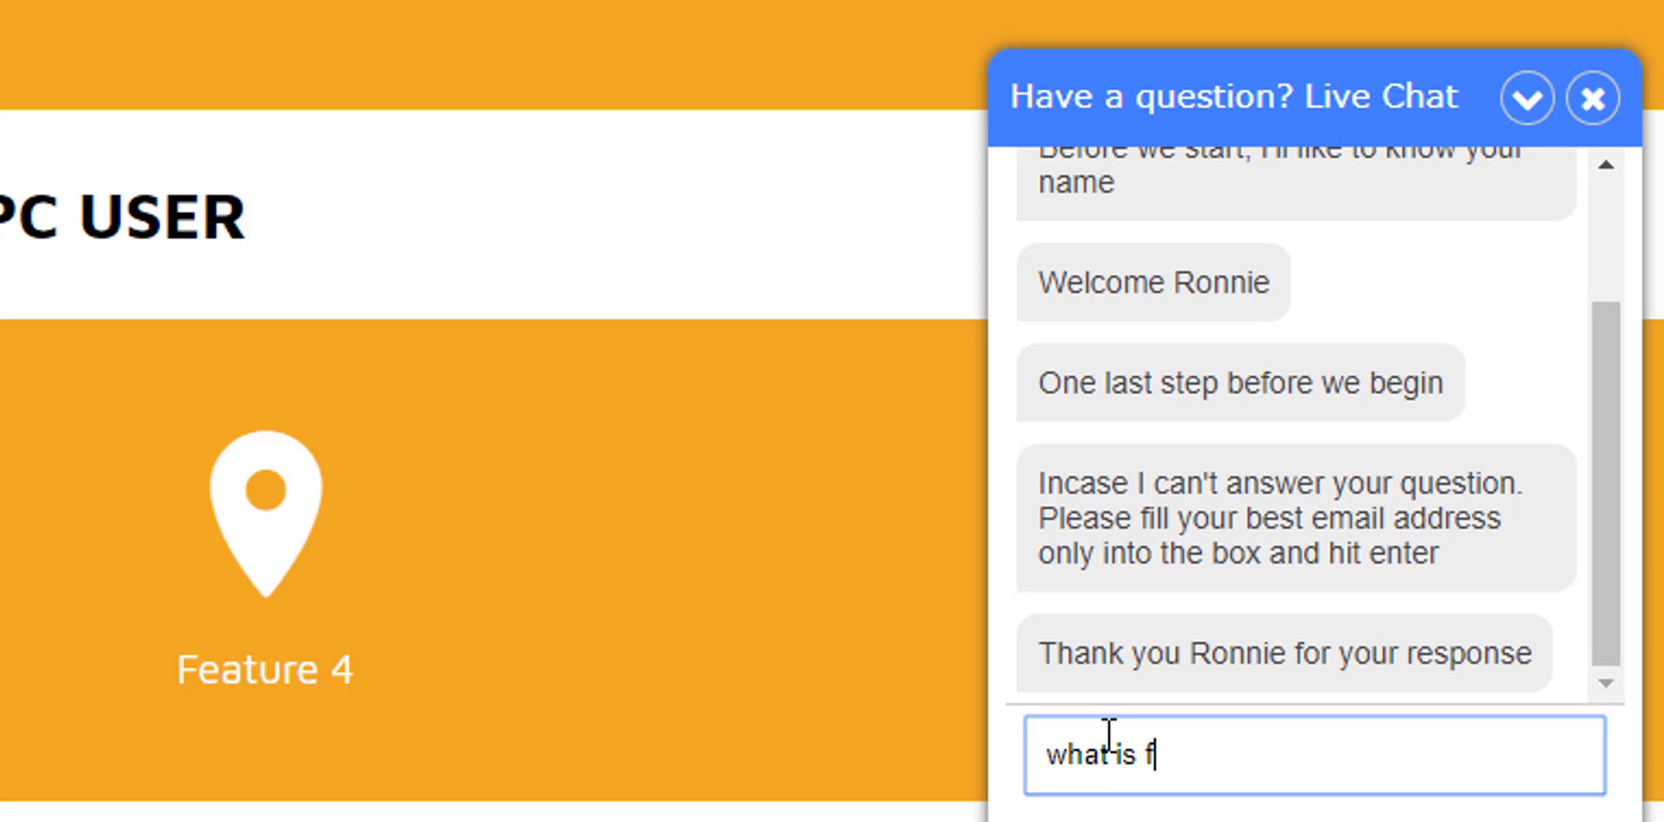
type("lexy")
key("Return")
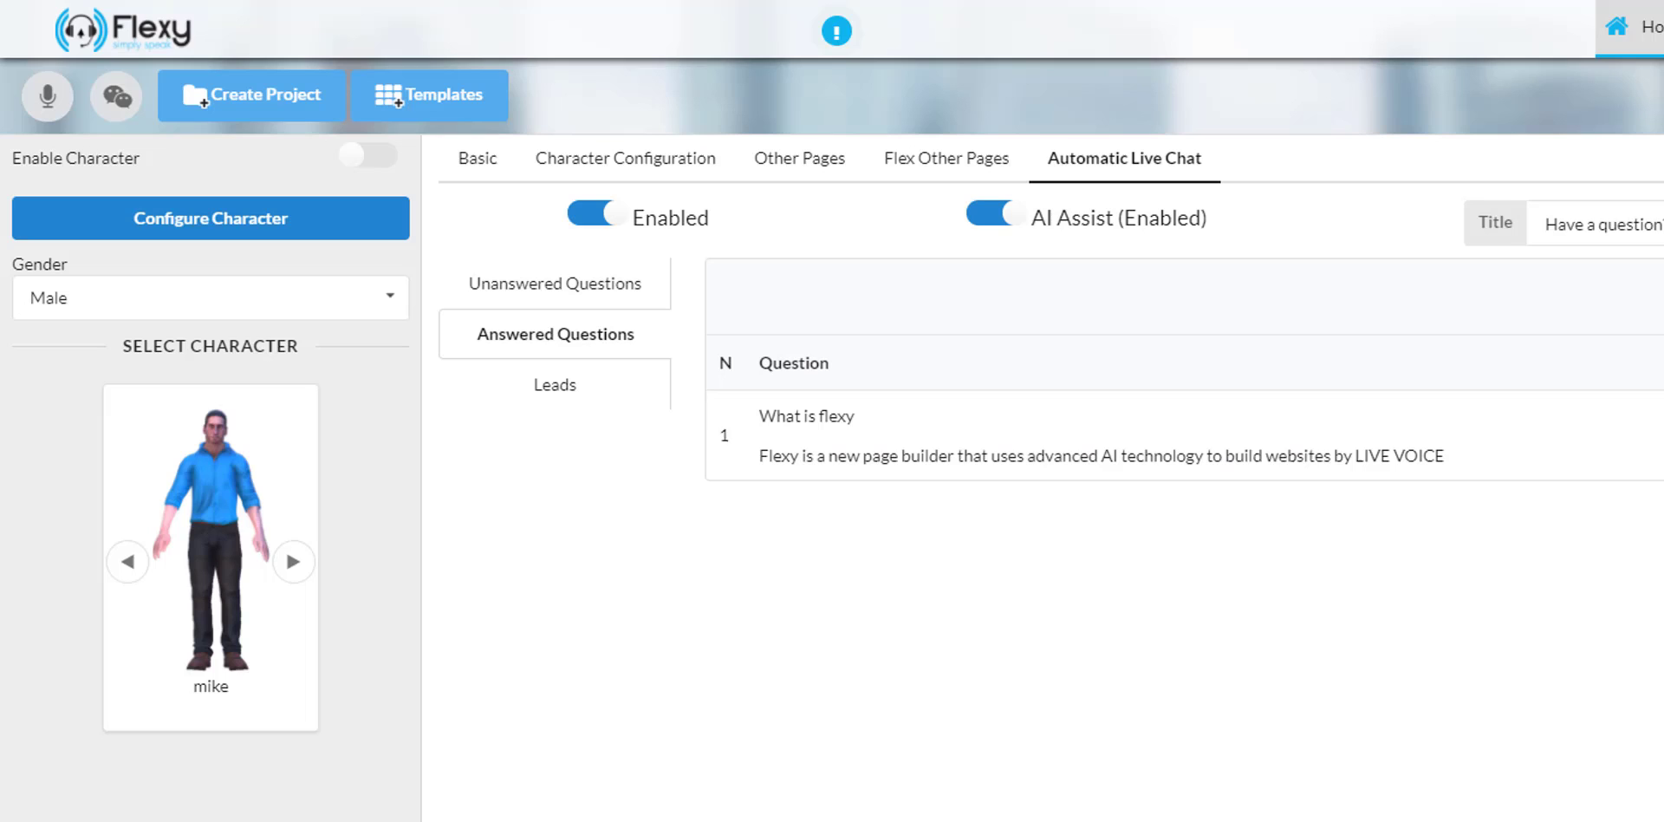
Check the empty Unanswered Questions, then open the Leads list with username and email columns.
left_click(561, 285)
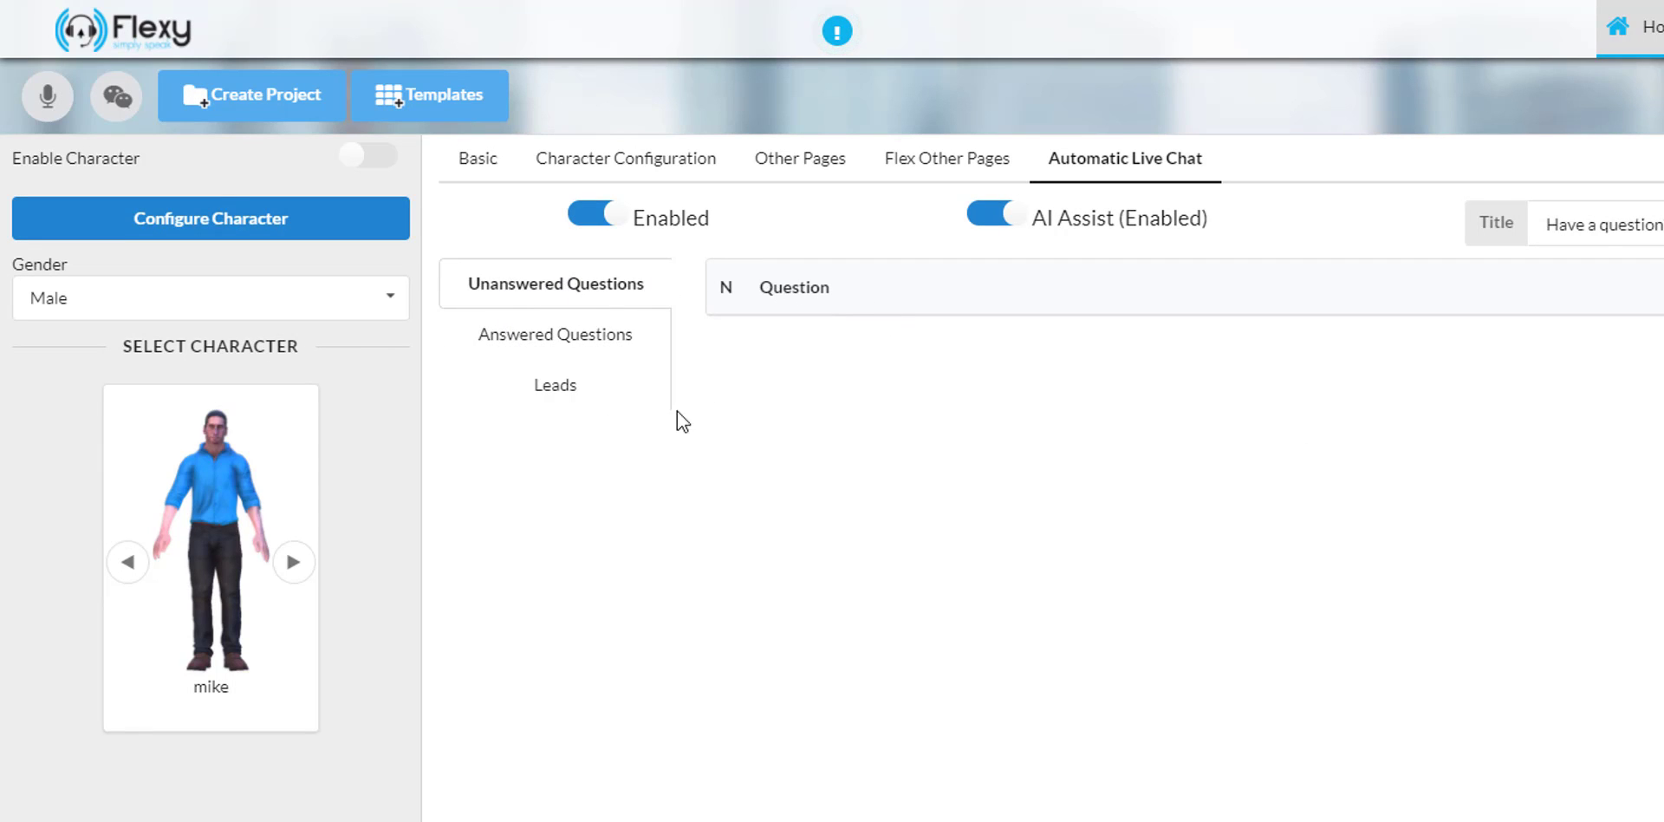
left_click(556, 389)
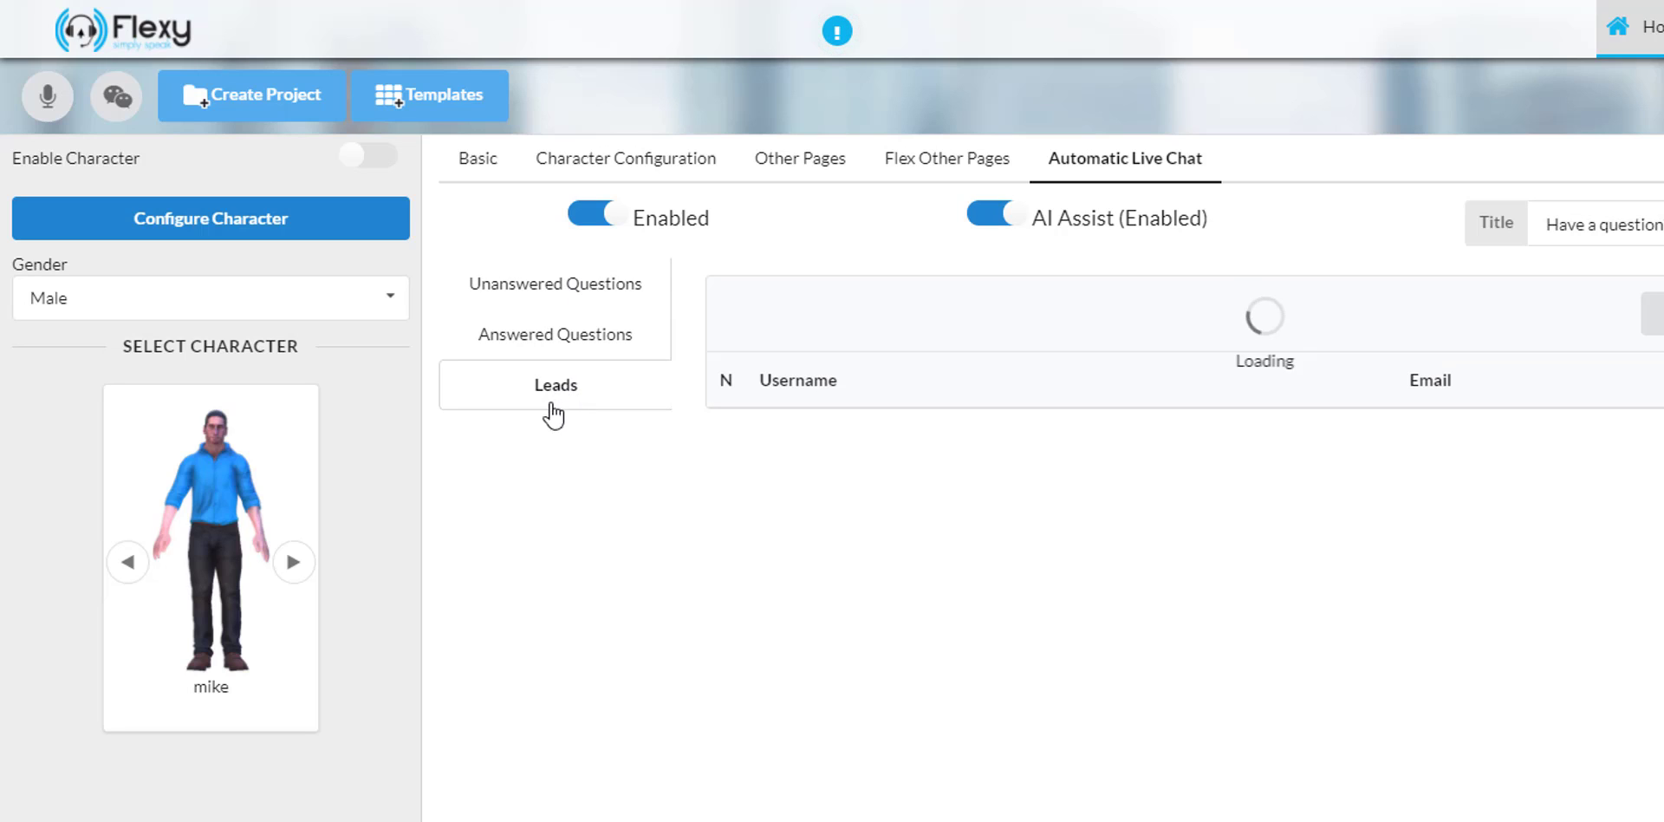